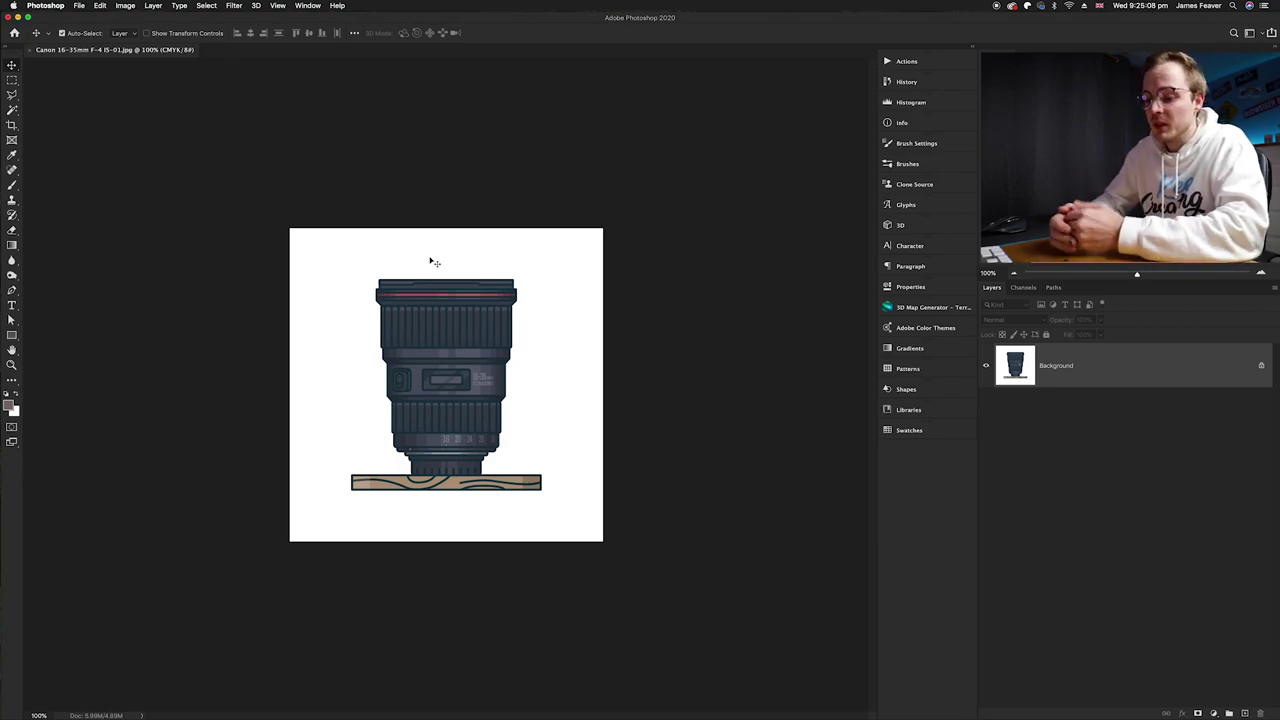
# Duplicate the Background layer and select the white area around the lens on the copy with the Magic Wand
pyautogui.press('super+j')
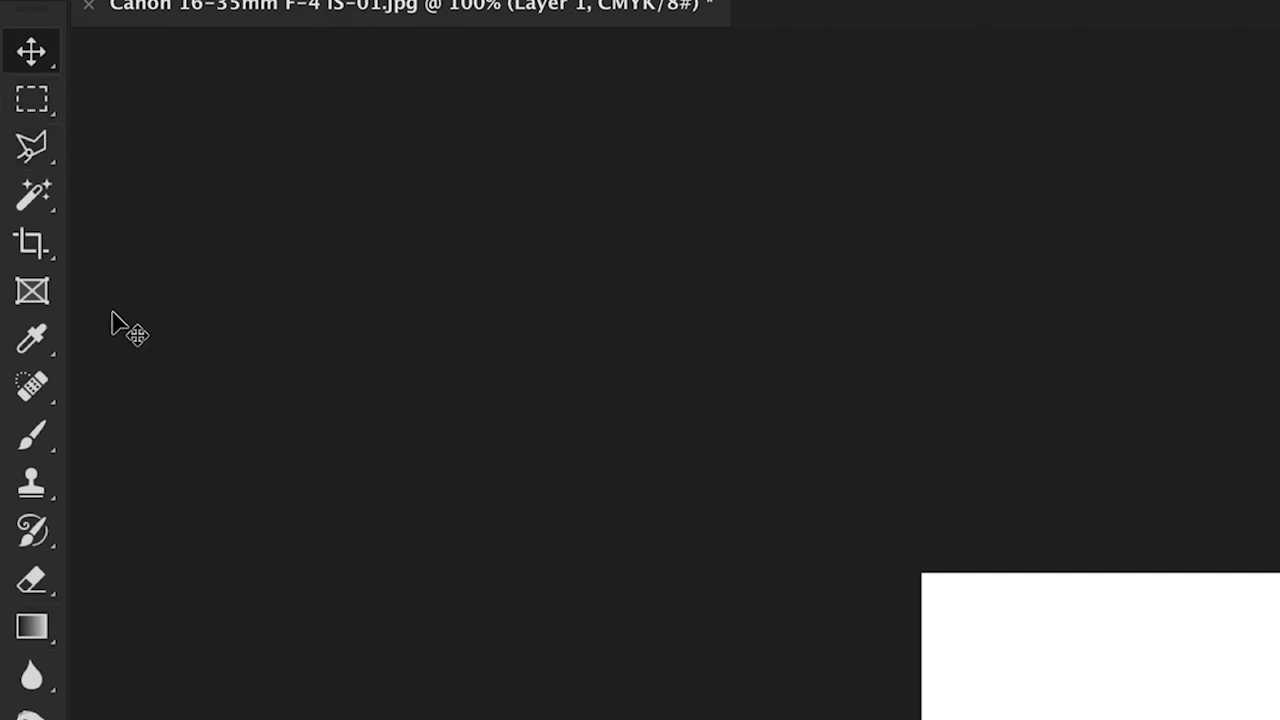
pyautogui.click(35, 198)
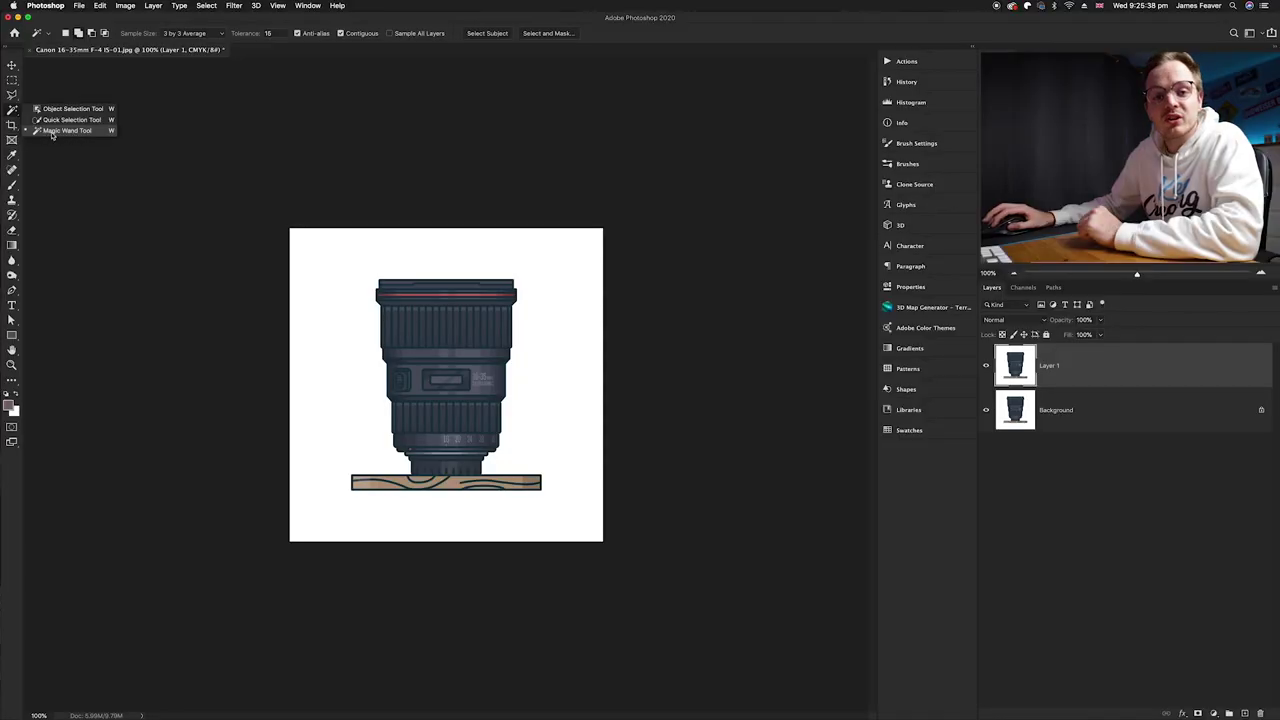
pyautogui.click(52, 131)
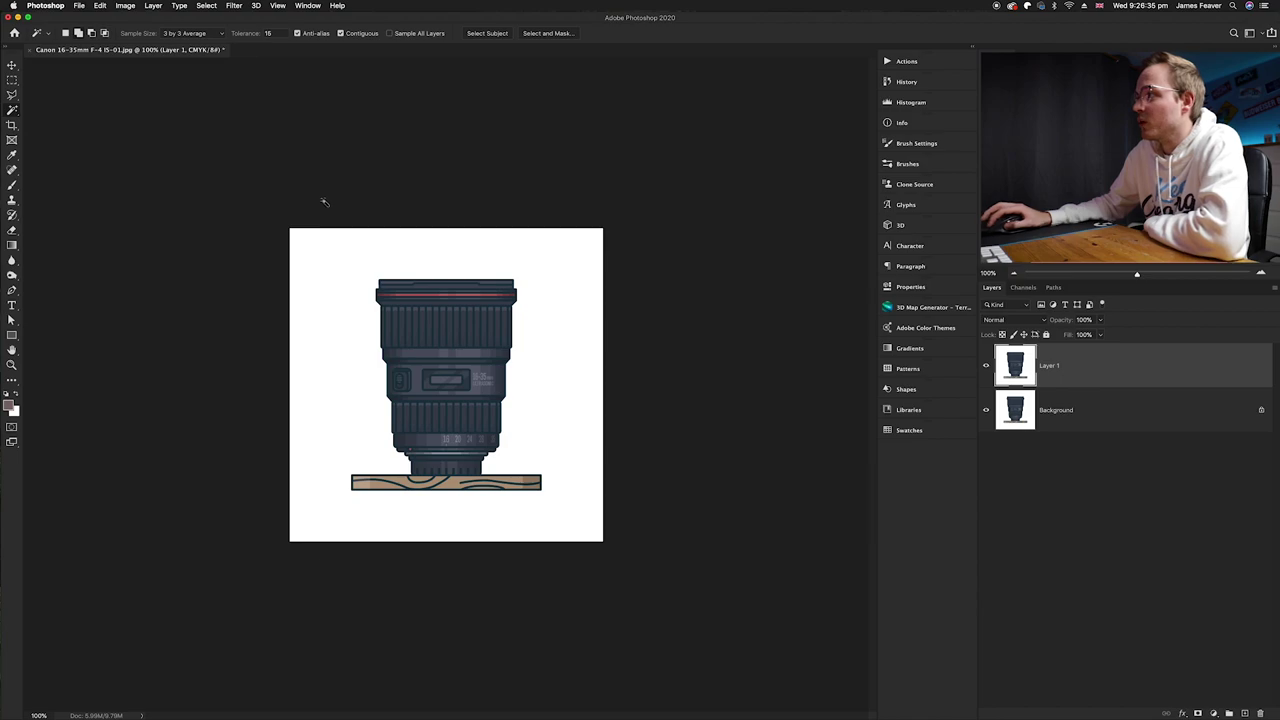
pyautogui.click(340, 287)
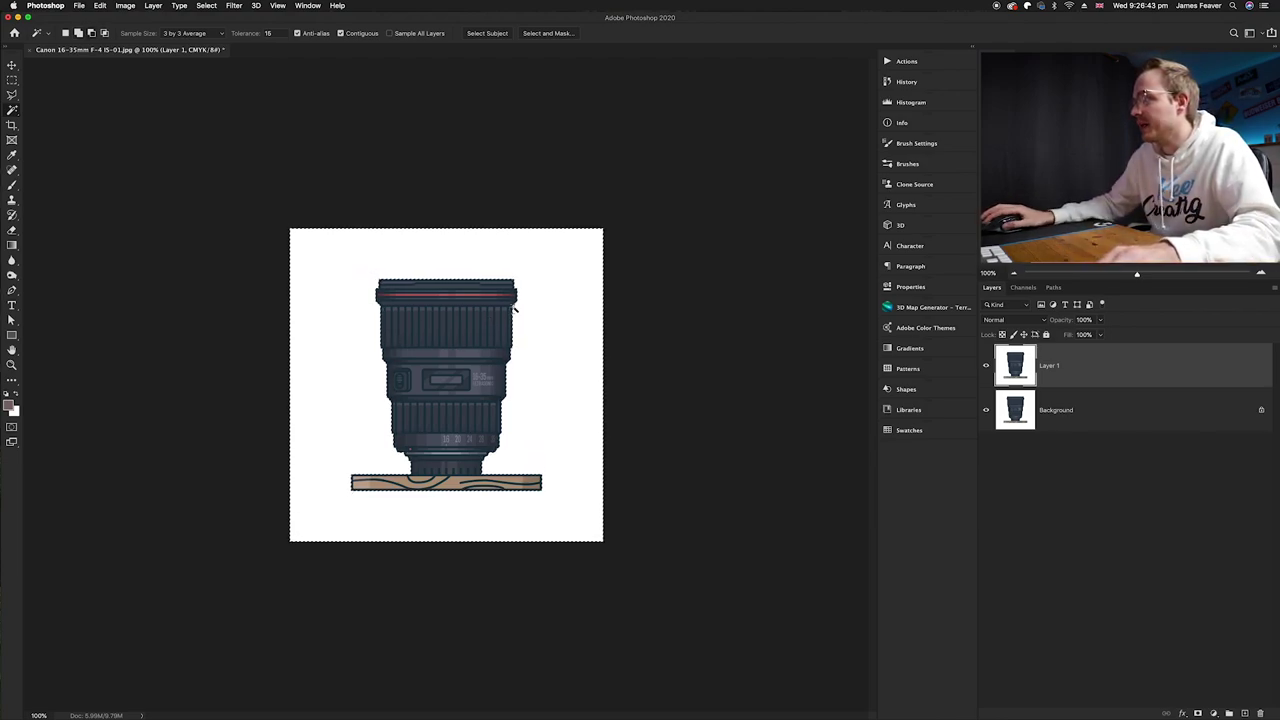
# Delete the selected white area from the duplicated layer, clear the selection and hide the original Background layer
pyautogui.scroll(4, 500, 315)
pyautogui.scroll(-4, 643, 374)
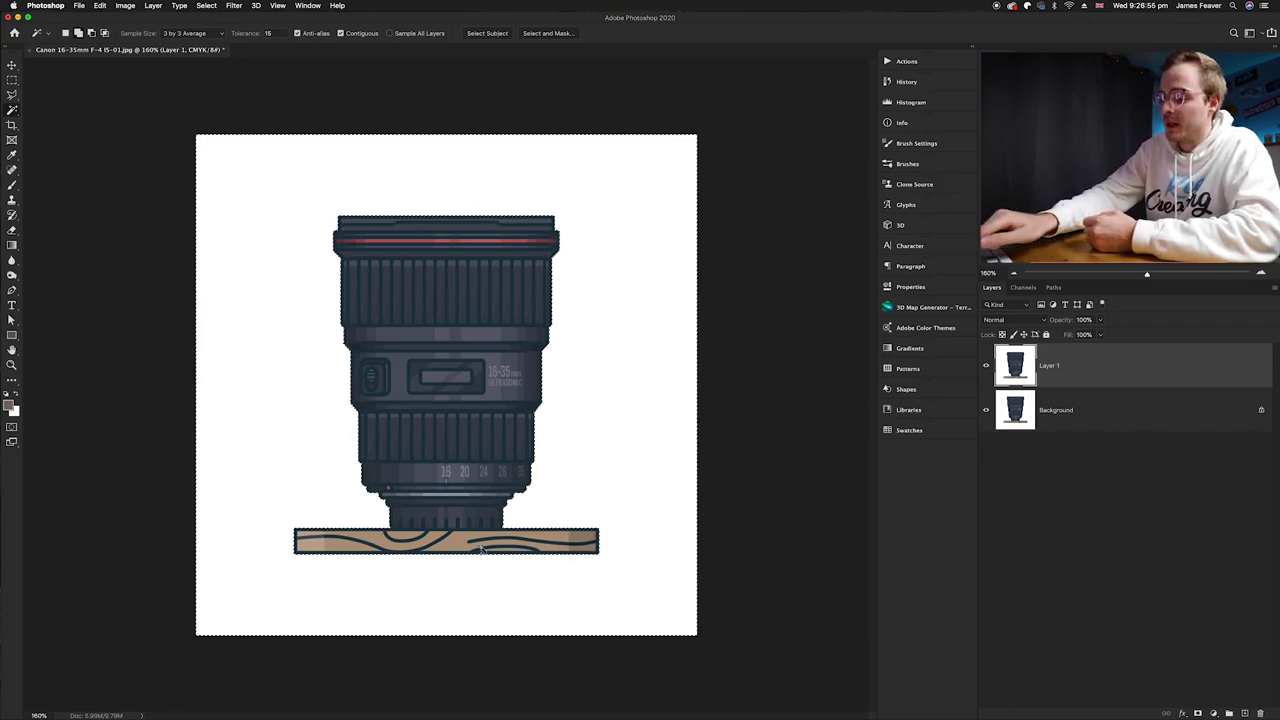
pyautogui.press('Delete')
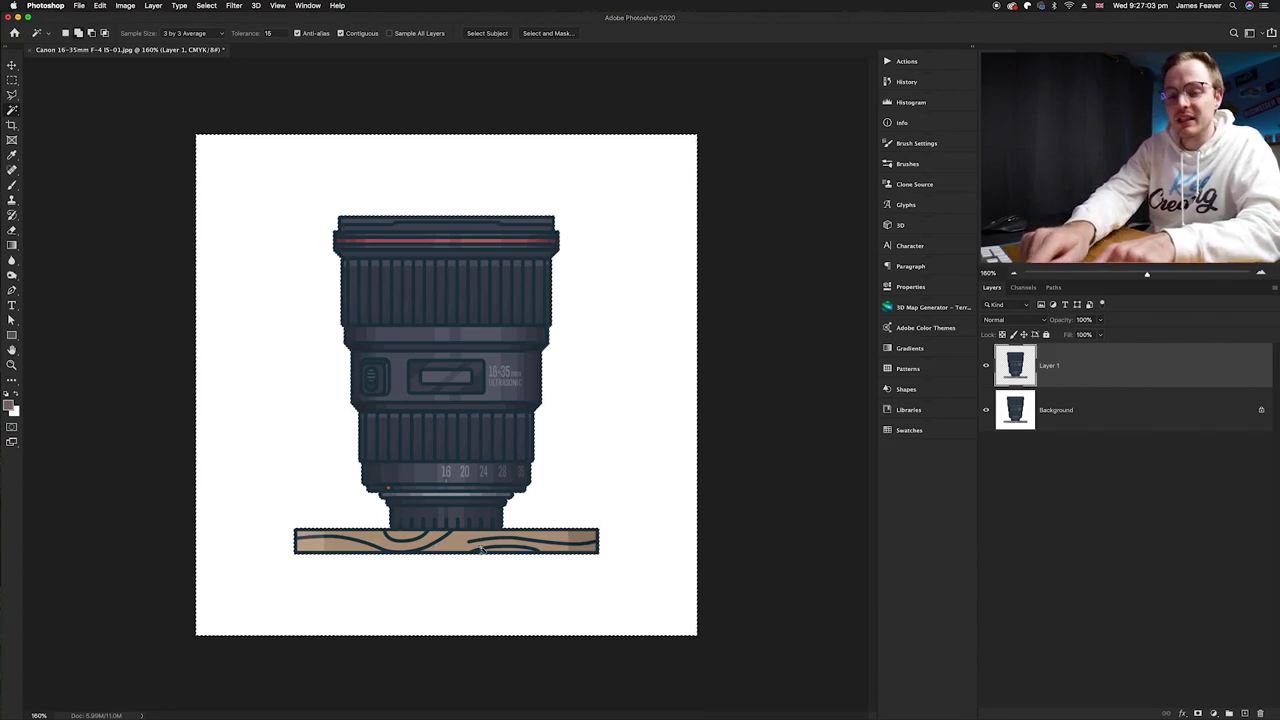
pyautogui.press('super+d')
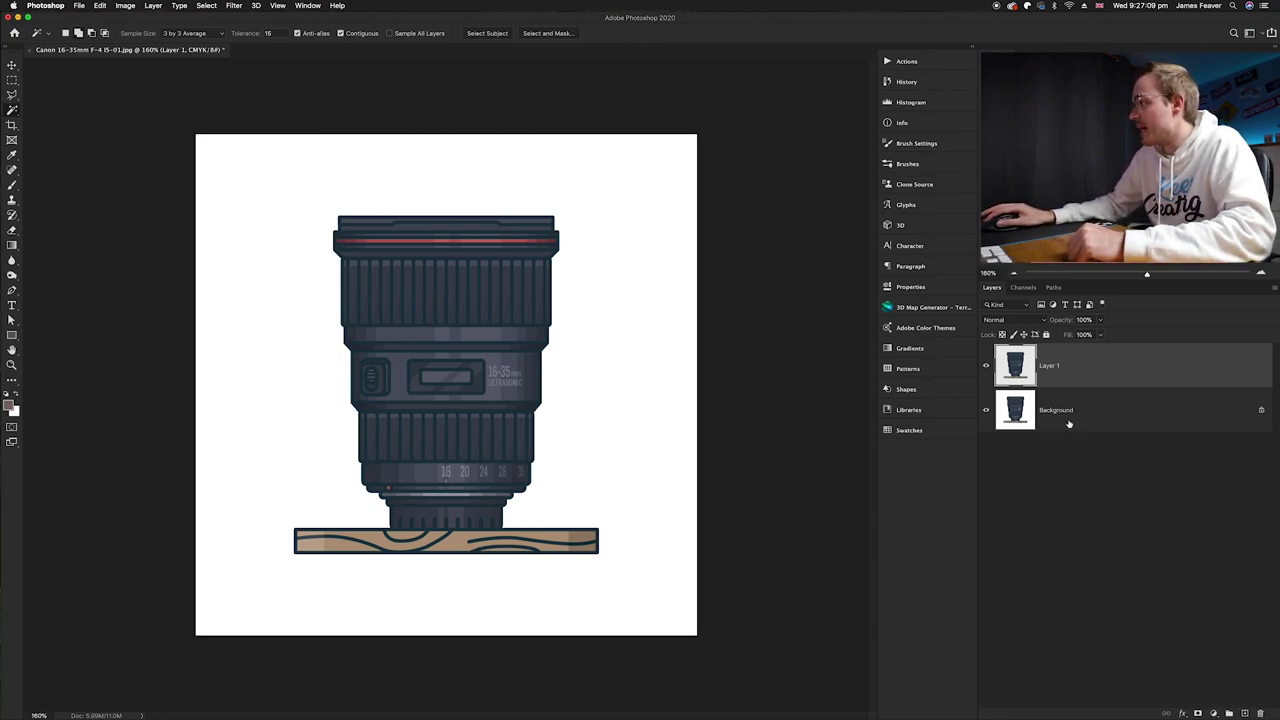
pyautogui.click(986, 411)
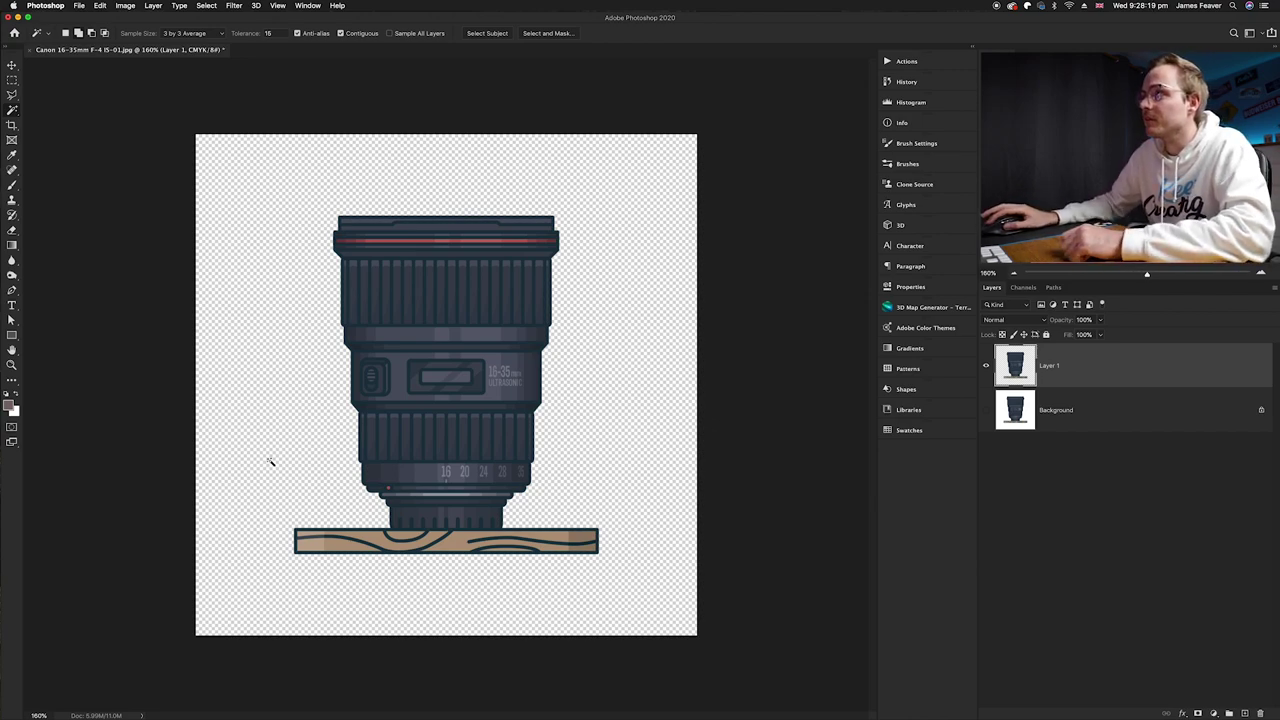
pyautogui.click(78, 6)
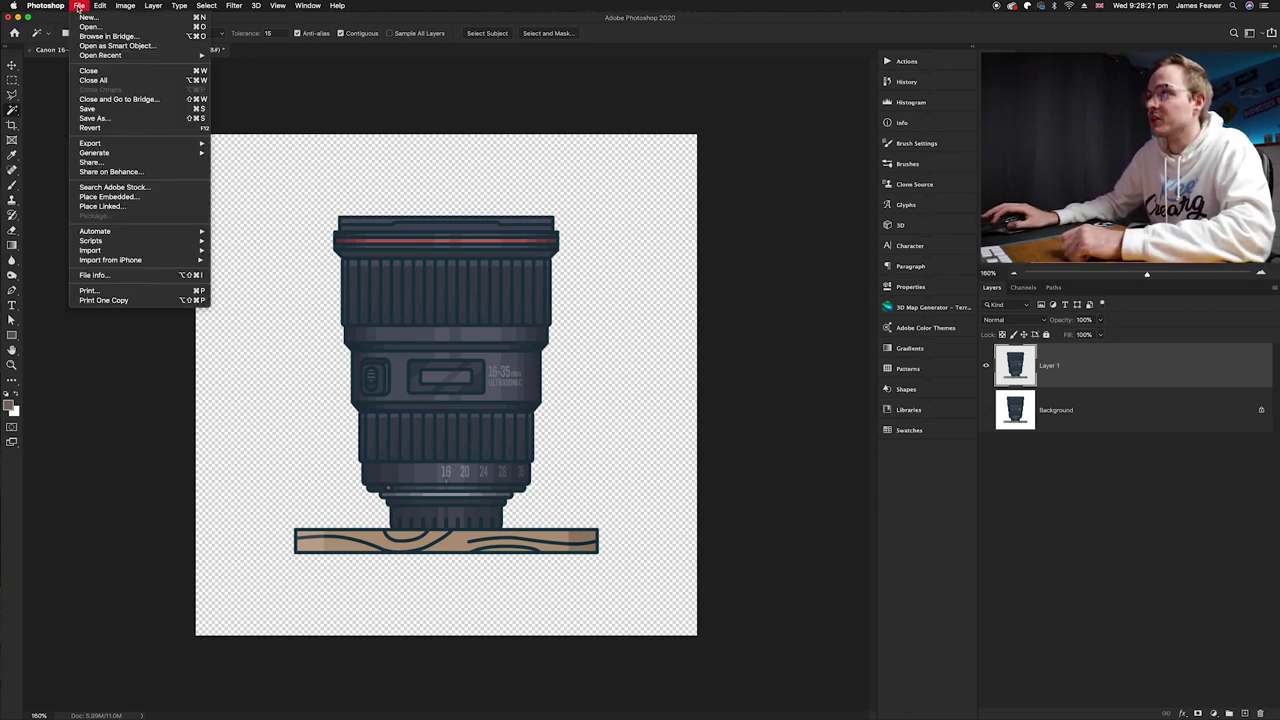
pyautogui.click(98, 119)
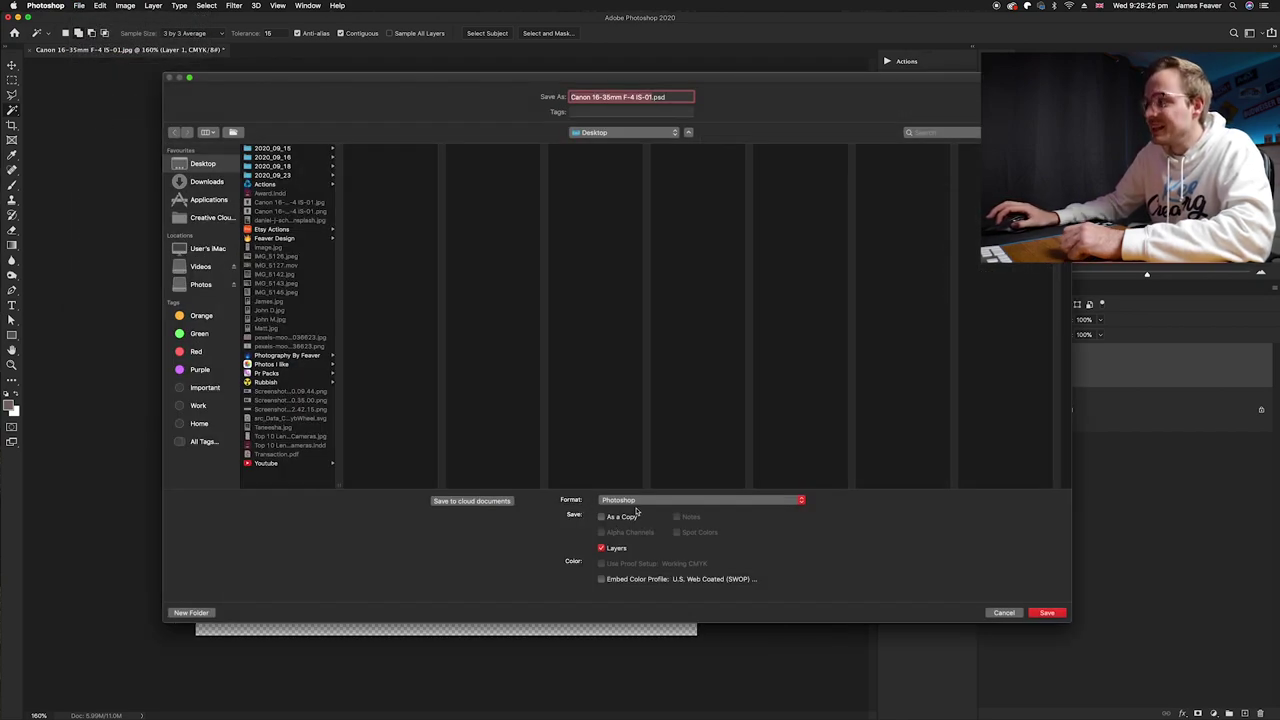
pyautogui.click(640, 500)
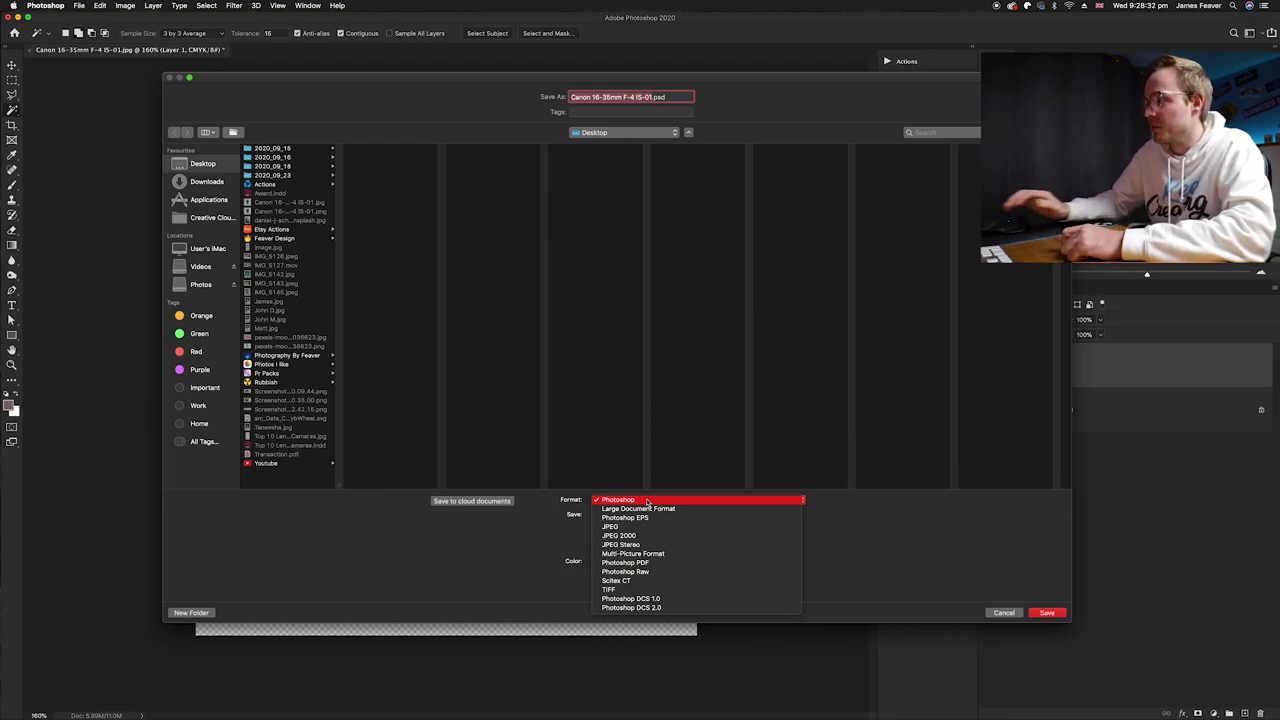
pyautogui.click(1001, 617)
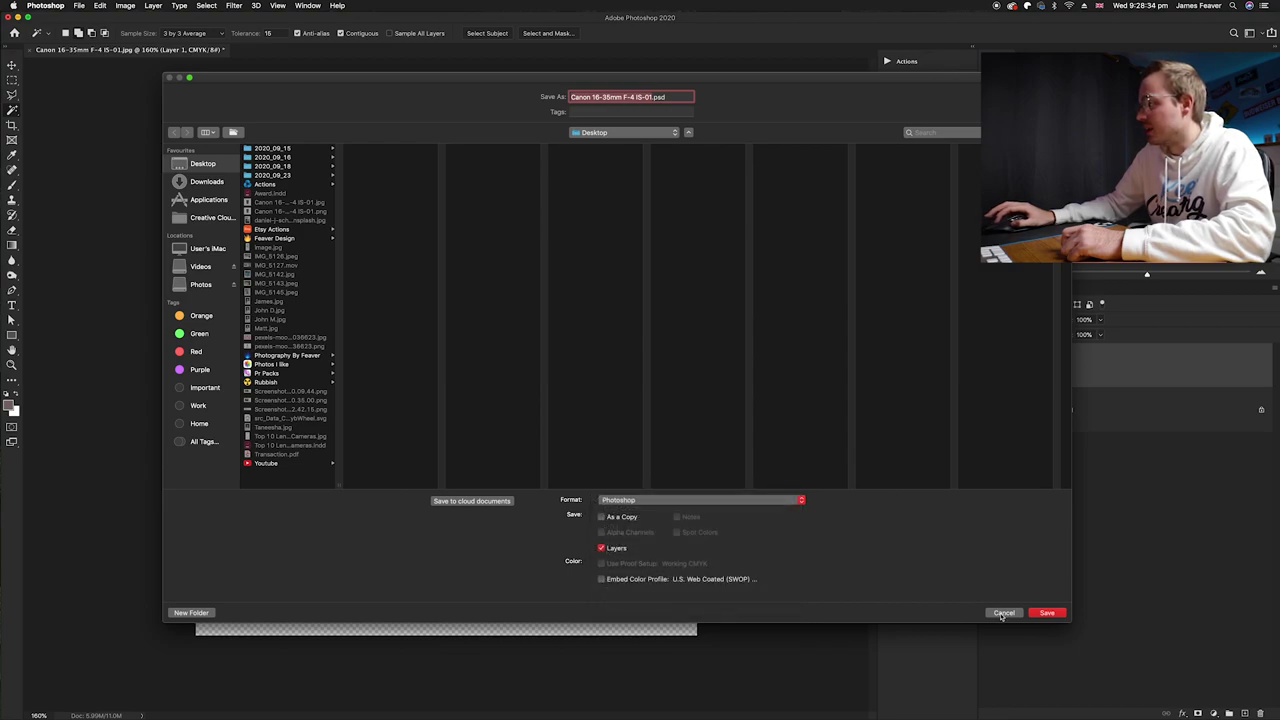
pyautogui.click(1003, 614)
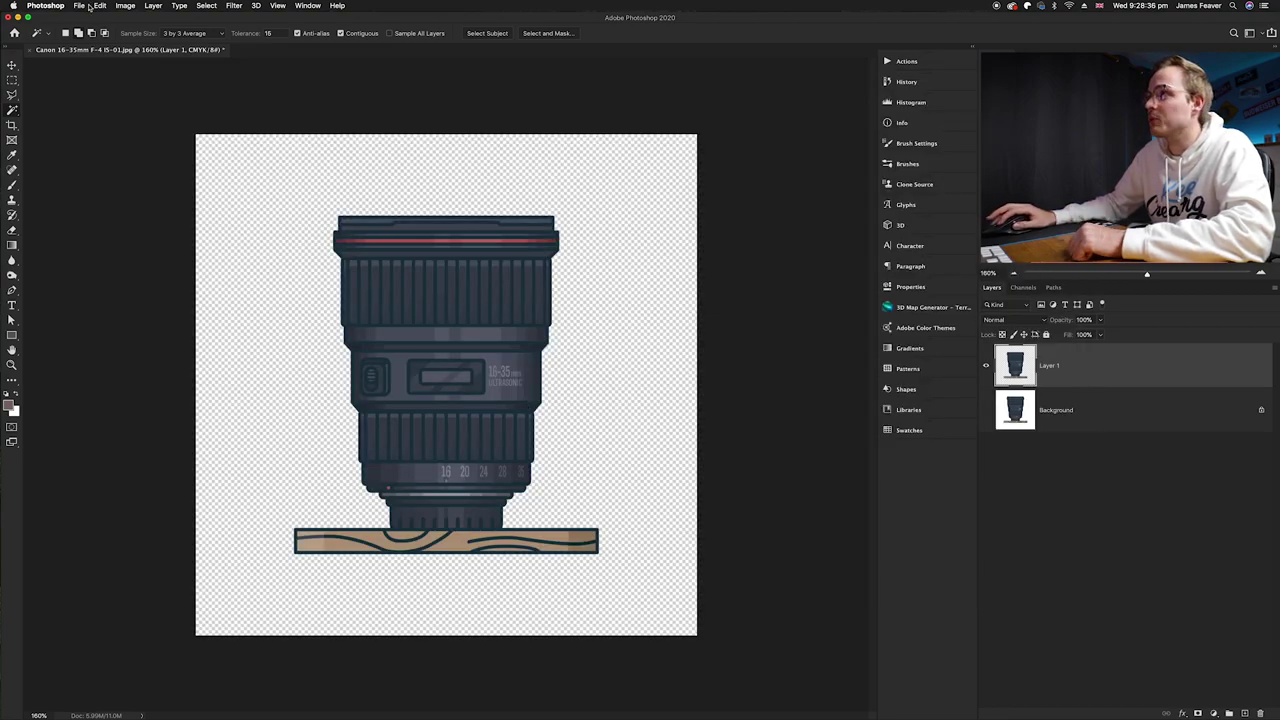
pyautogui.click(79, 5)
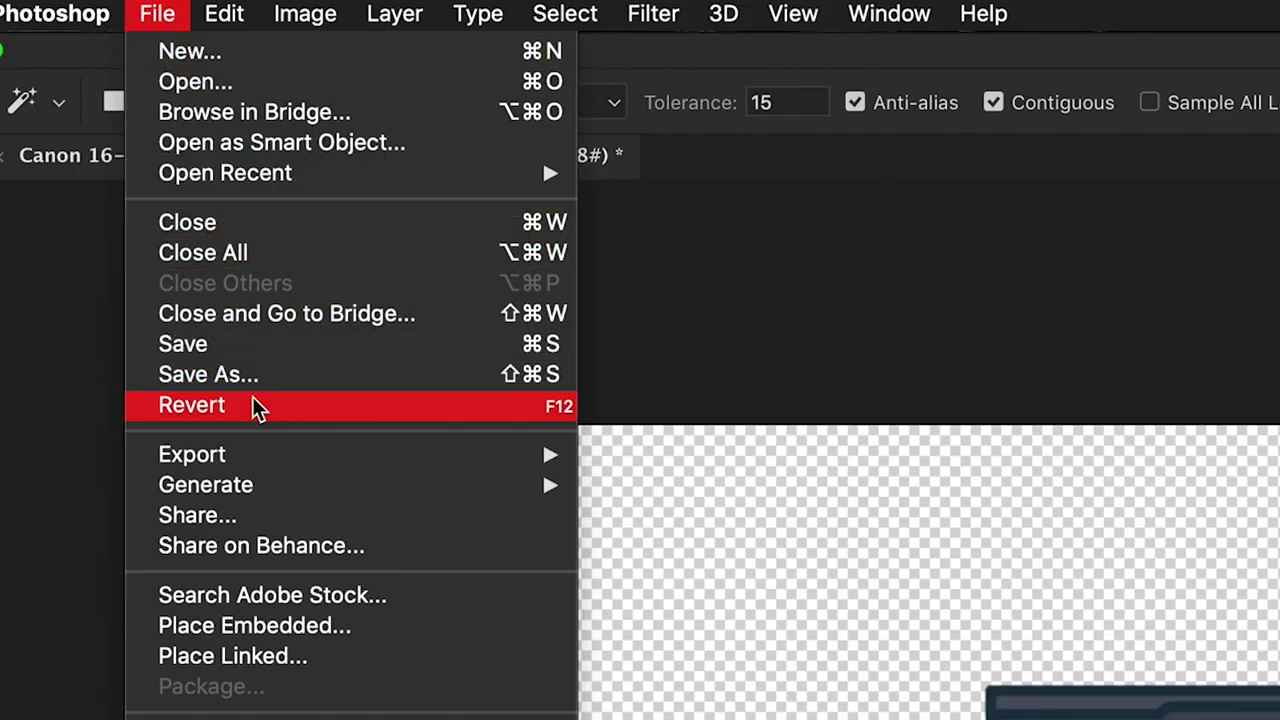
pyautogui.moveTo(266, 466)
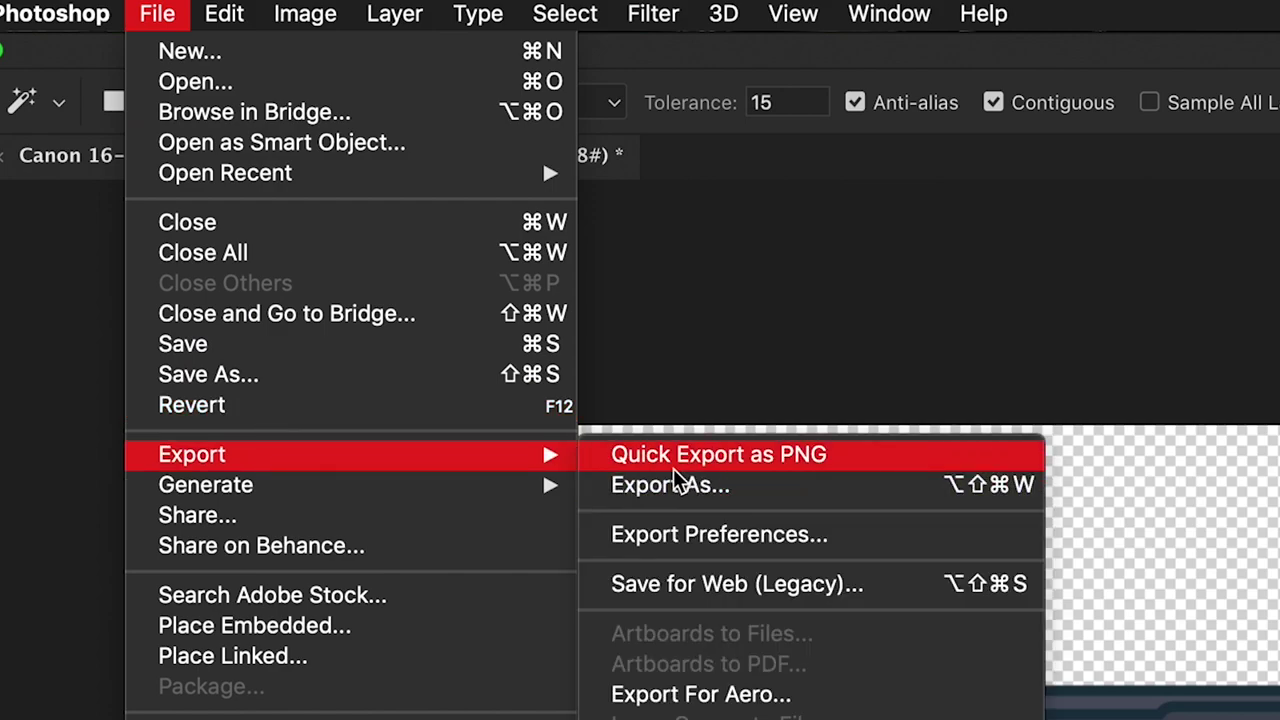
pyautogui.click(751, 485)
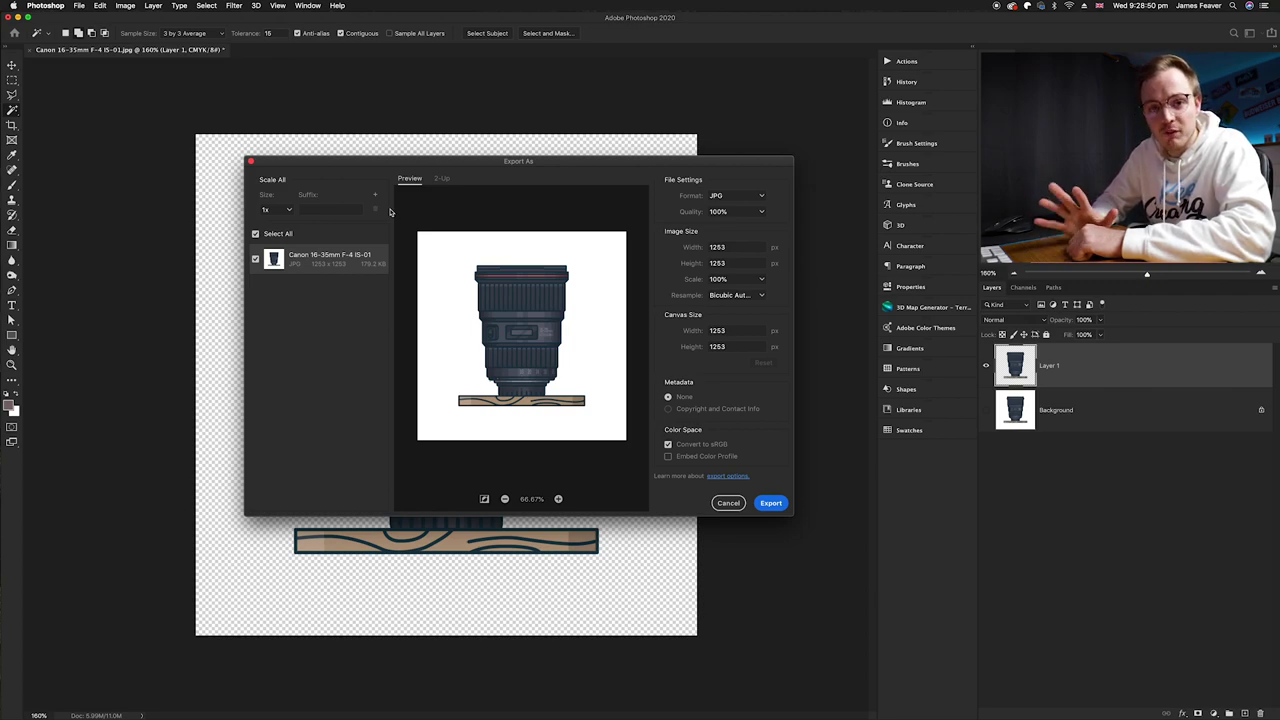
pyautogui.click(729, 504)
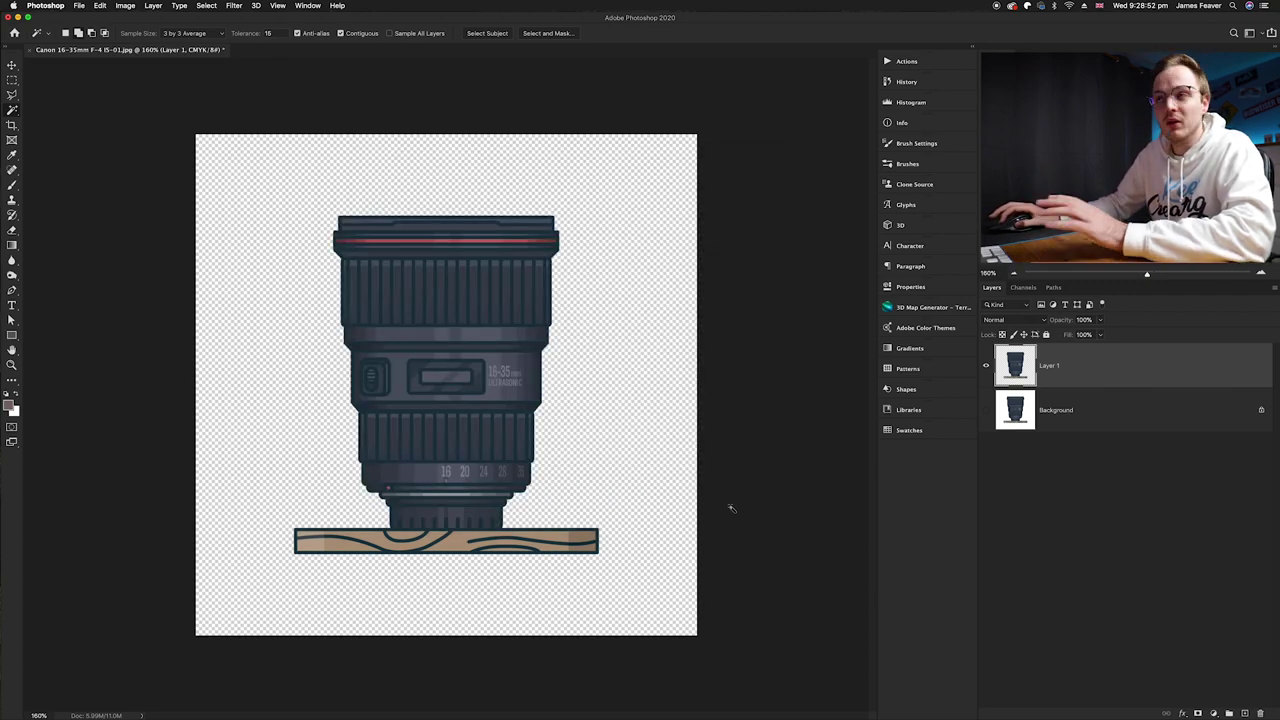
# Quick-export the lens cutout as Canon 16-35mm F-4 IS-01.png to the Desktop, replacing the existing file
pyautogui.click(79, 6)
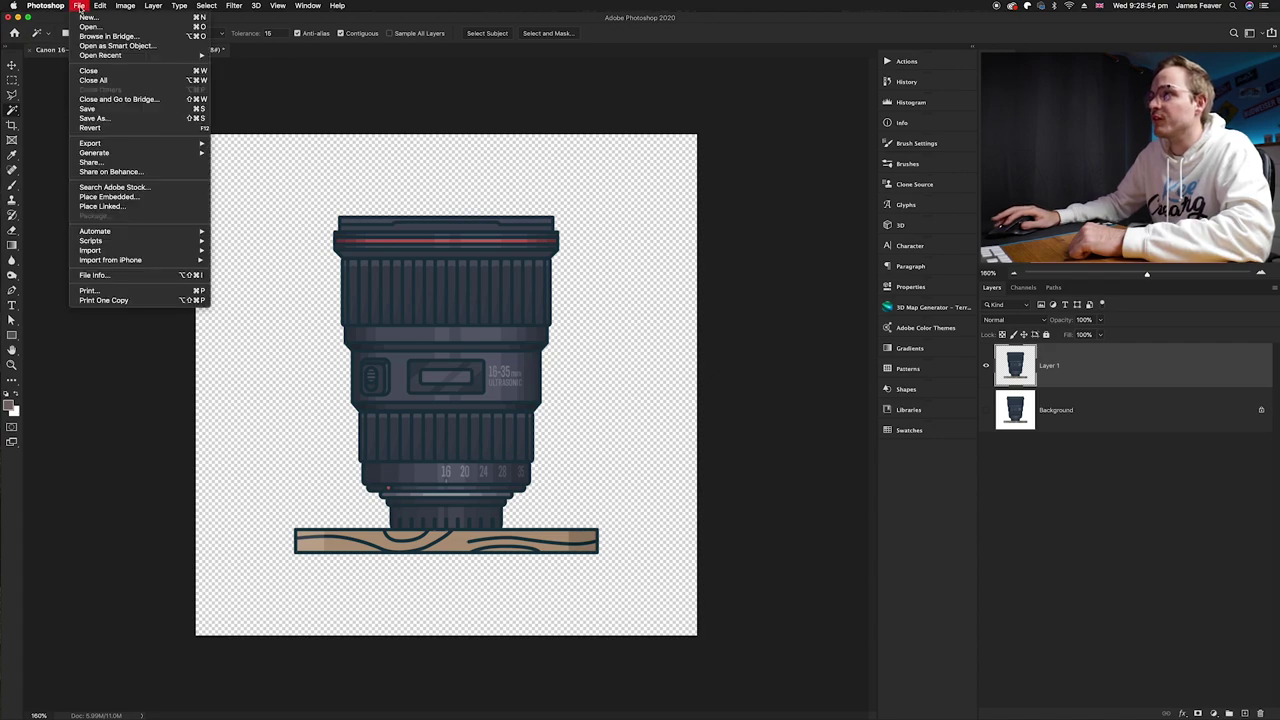
pyautogui.moveTo(190, 144)
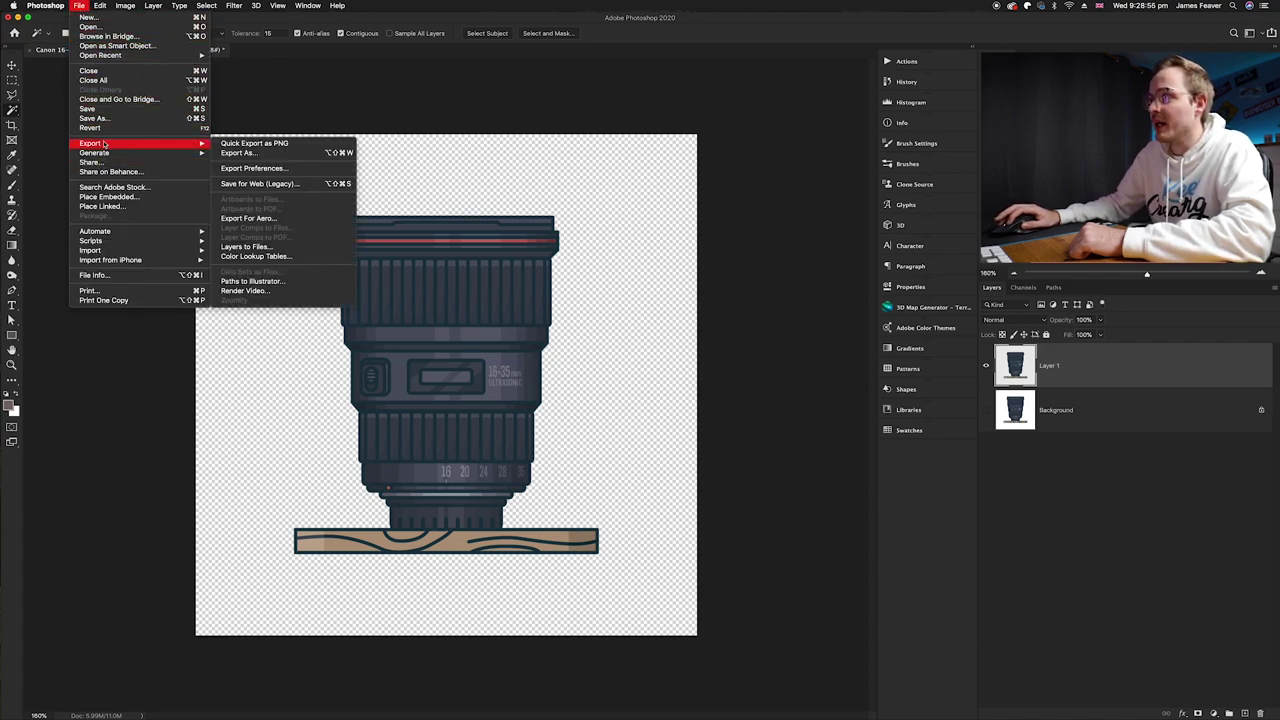
pyautogui.click(261, 146)
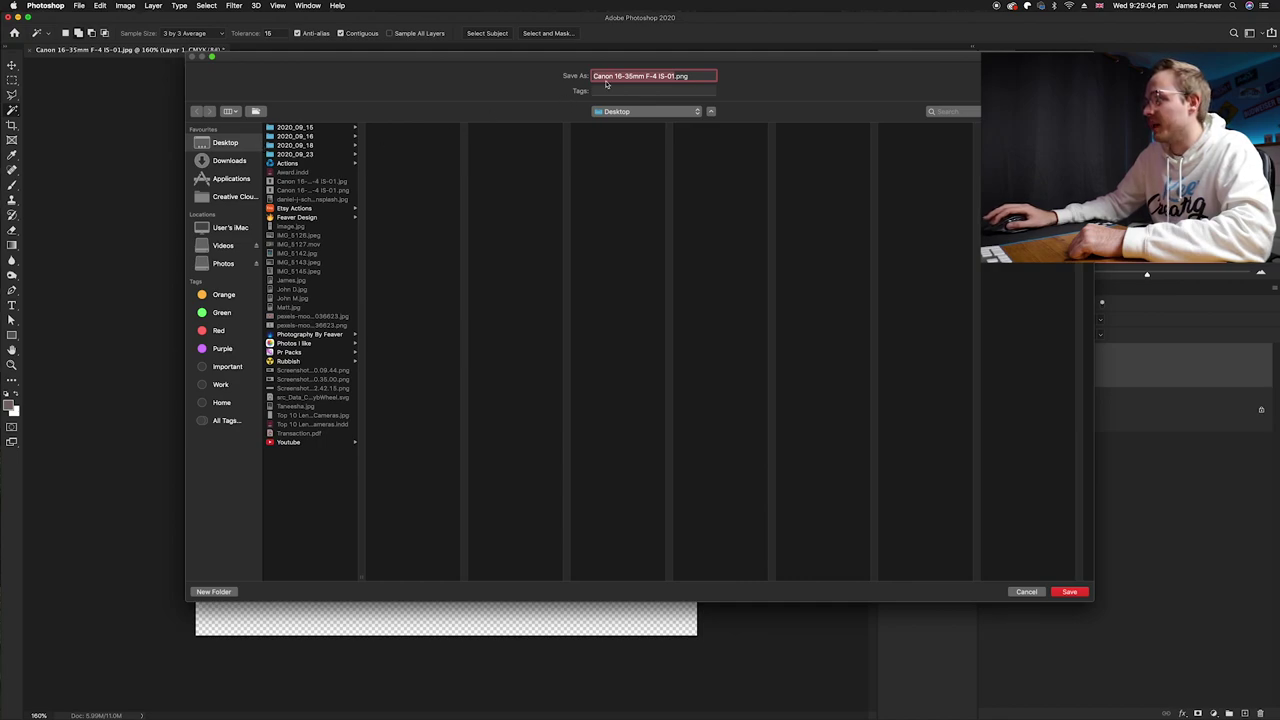
pyautogui.click(1065, 597)
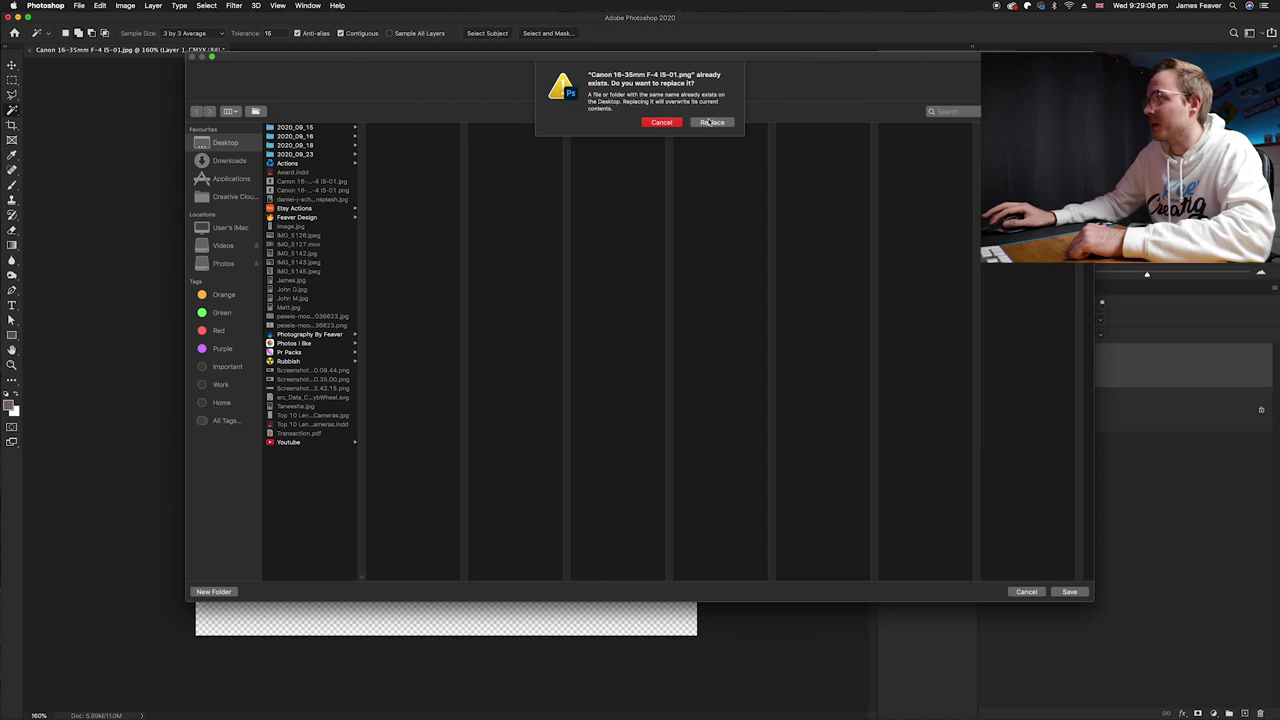
pyautogui.click(709, 122)
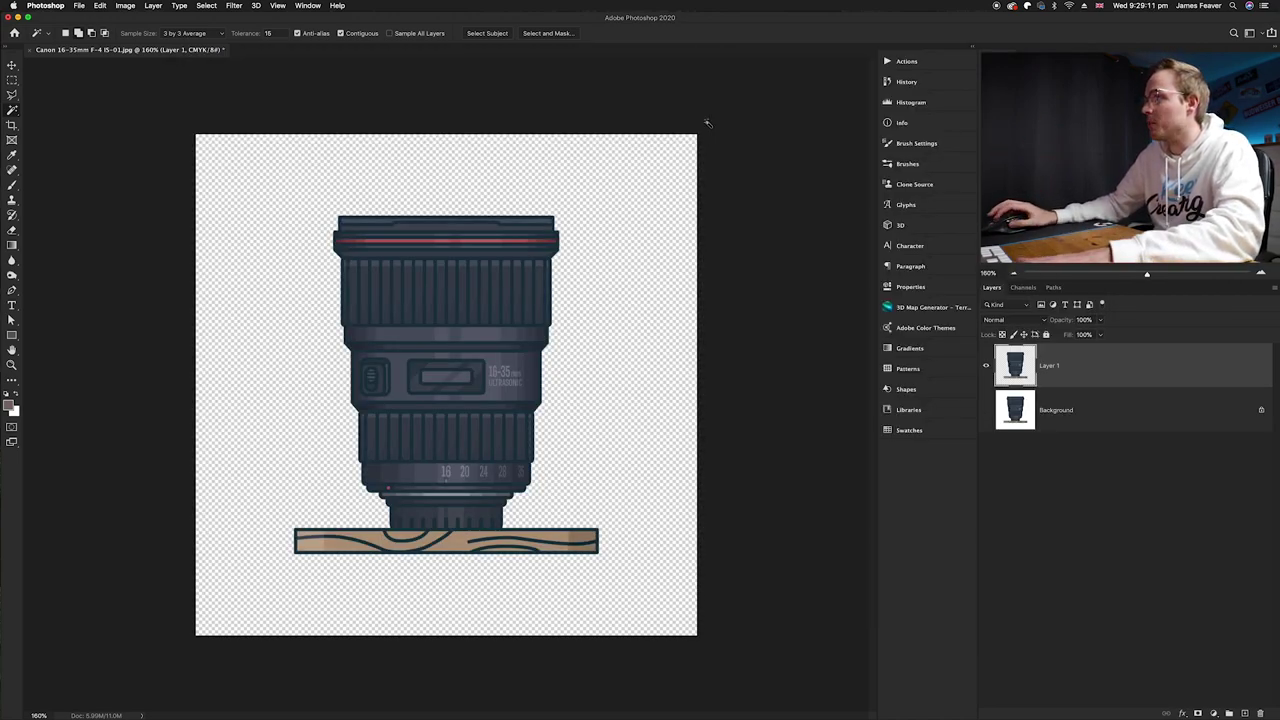
# Switch to the desktop and preview the lens JPG and PNG files to compare their backgrounds
pyautogui.click(27, 17)
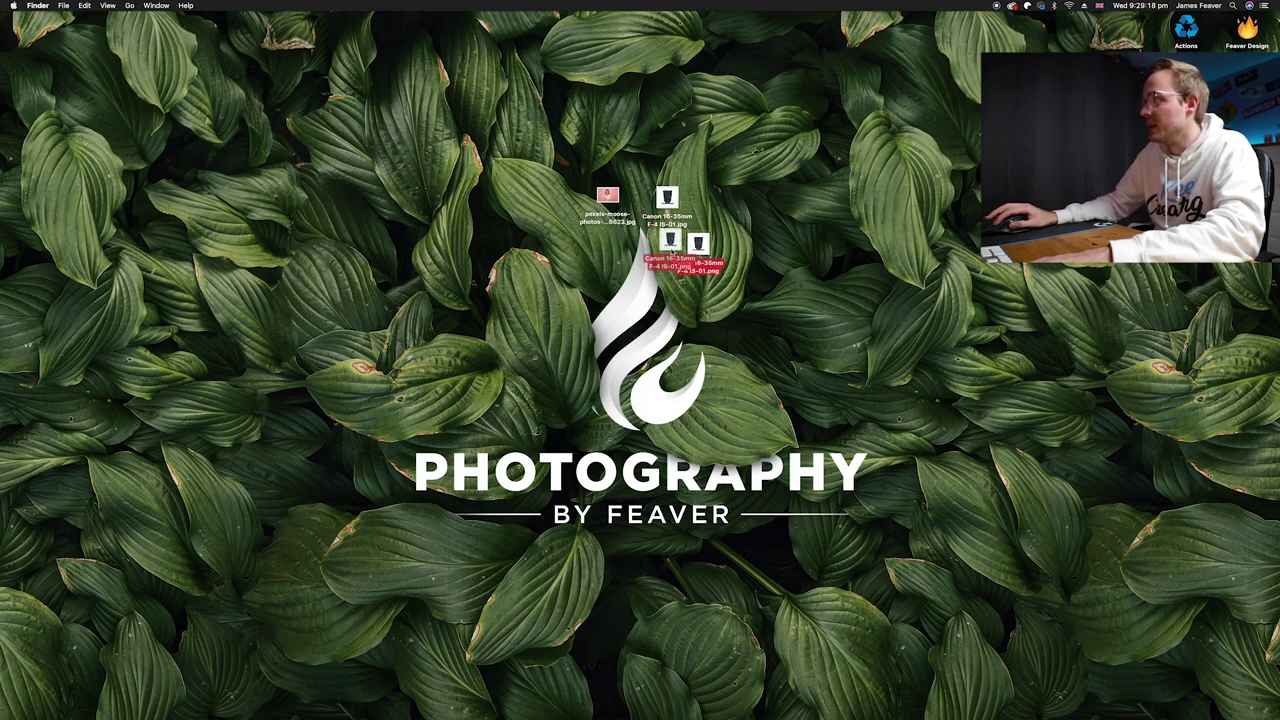
pyautogui.click(667, 200)
pyautogui.press('space')
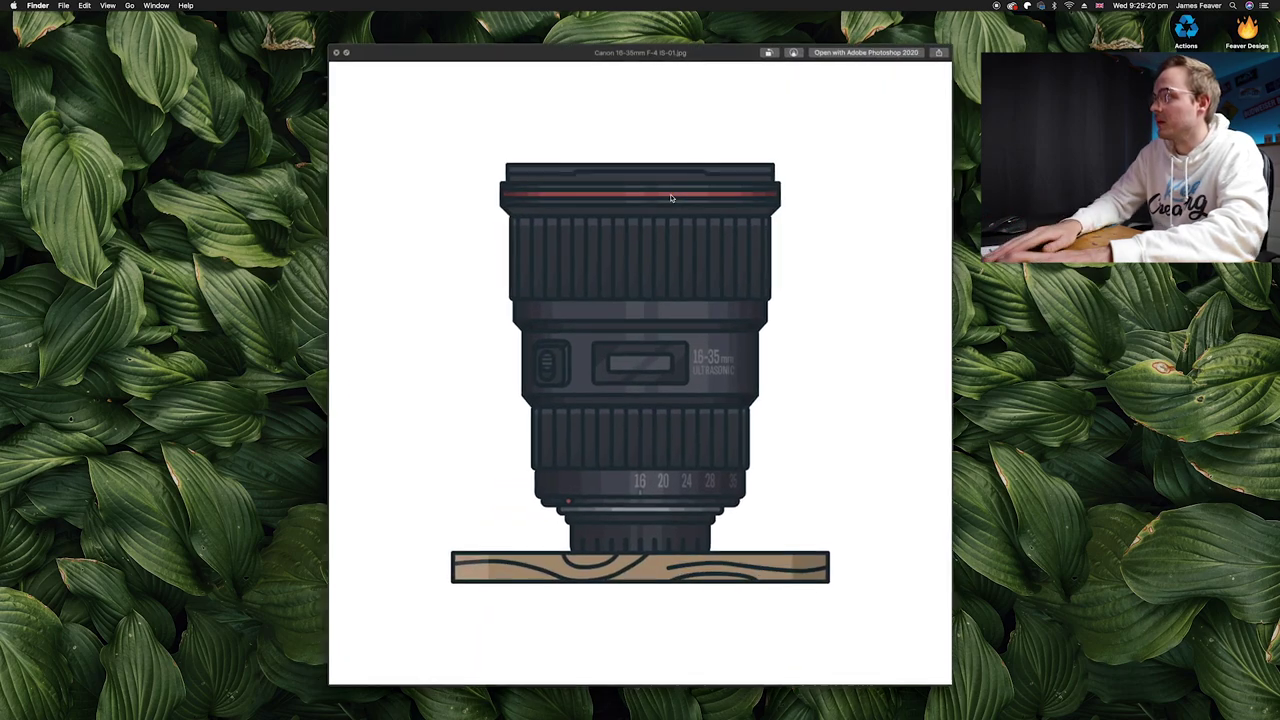
pyautogui.press('Down')
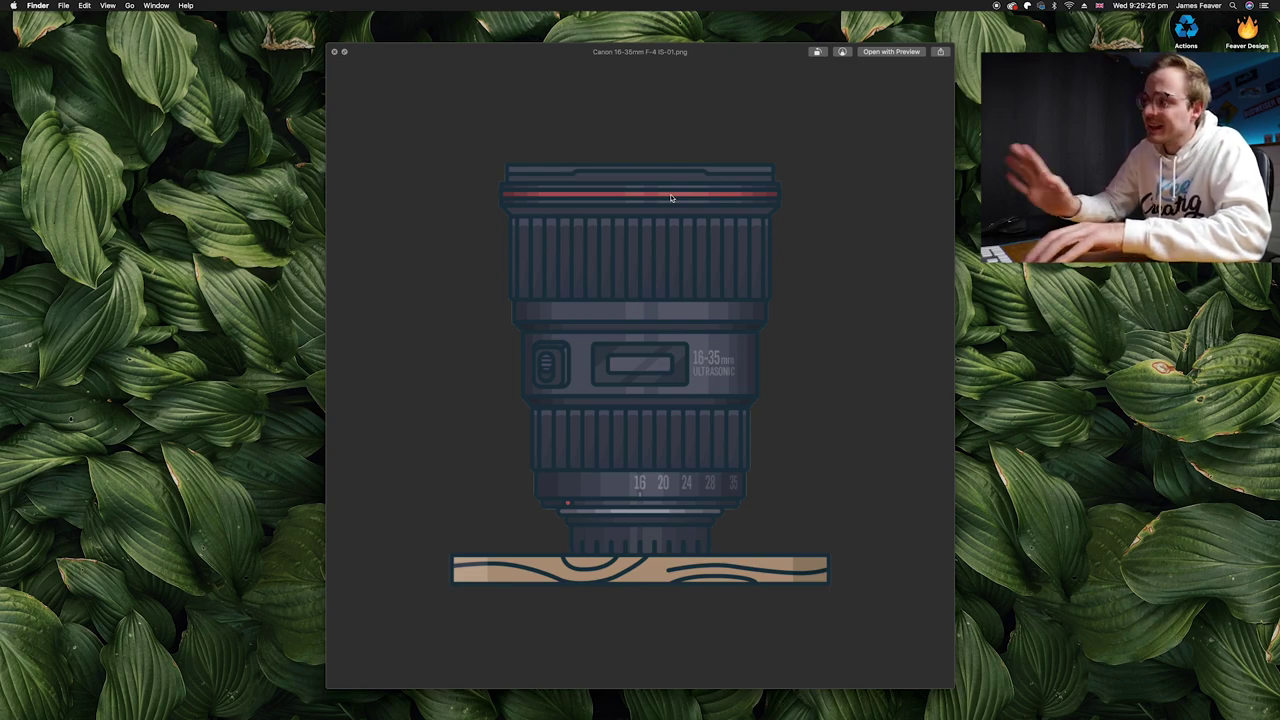
pyautogui.press('space')
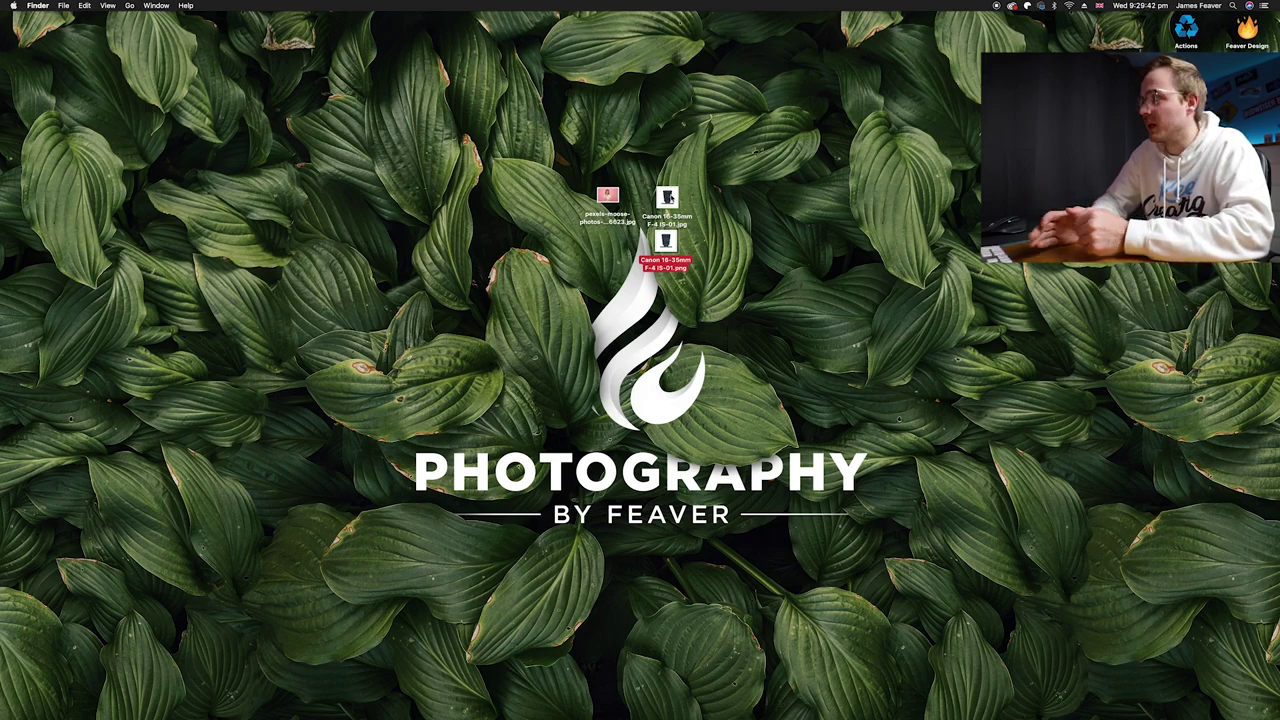
pyautogui.click(576, 243)
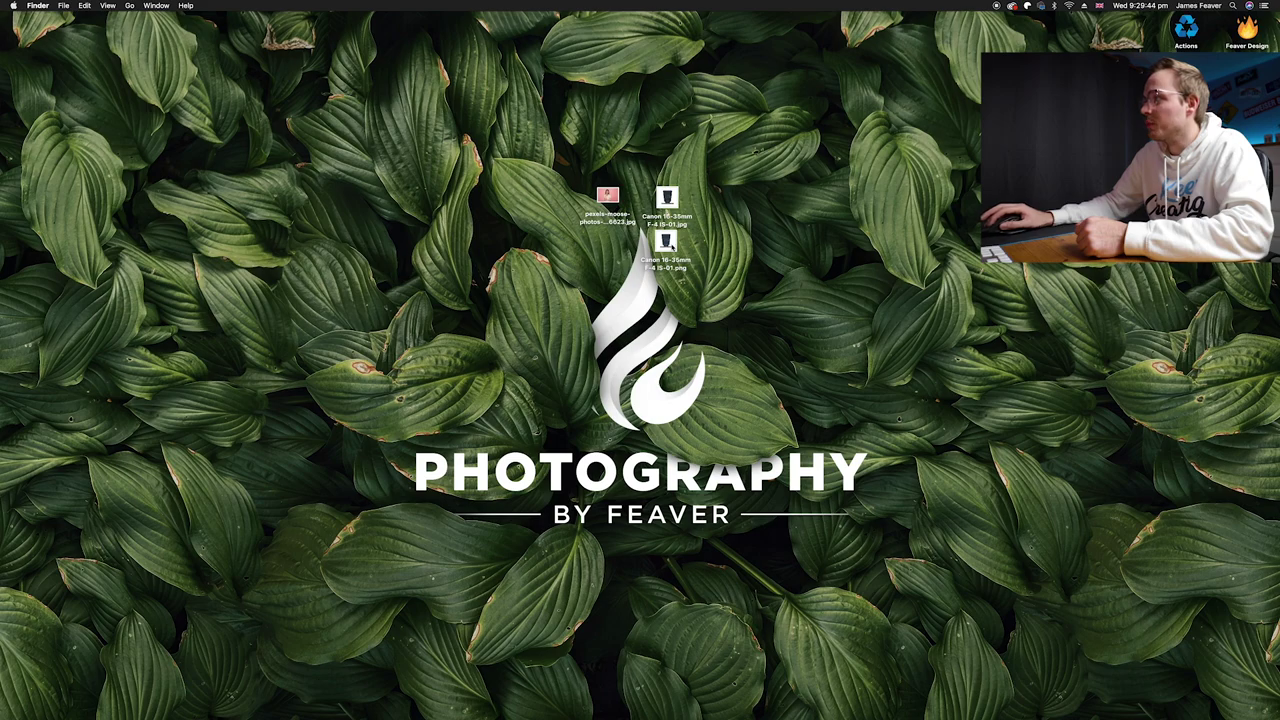
# Open the desktop photo pexels-moose-photos-1036623.jpg in Photoshop and duplicate its Background layer
pyautogui.doubleClick(606, 198)
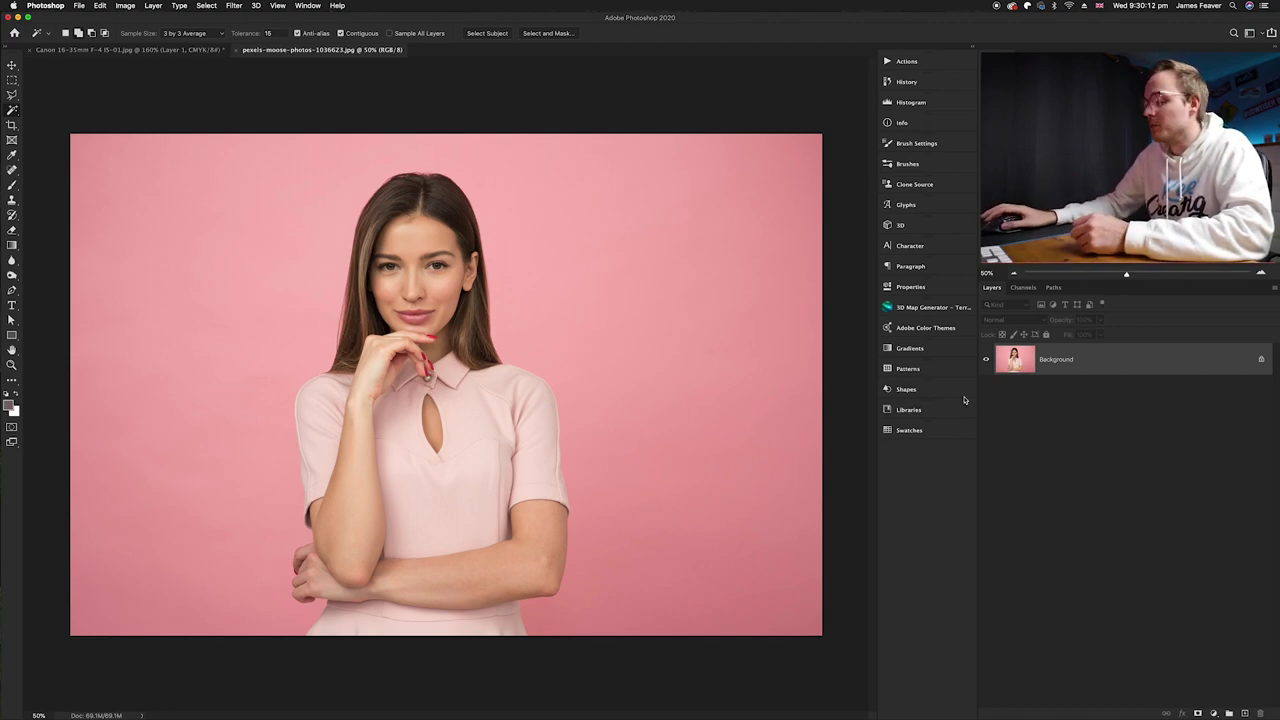
pyautogui.press('v')
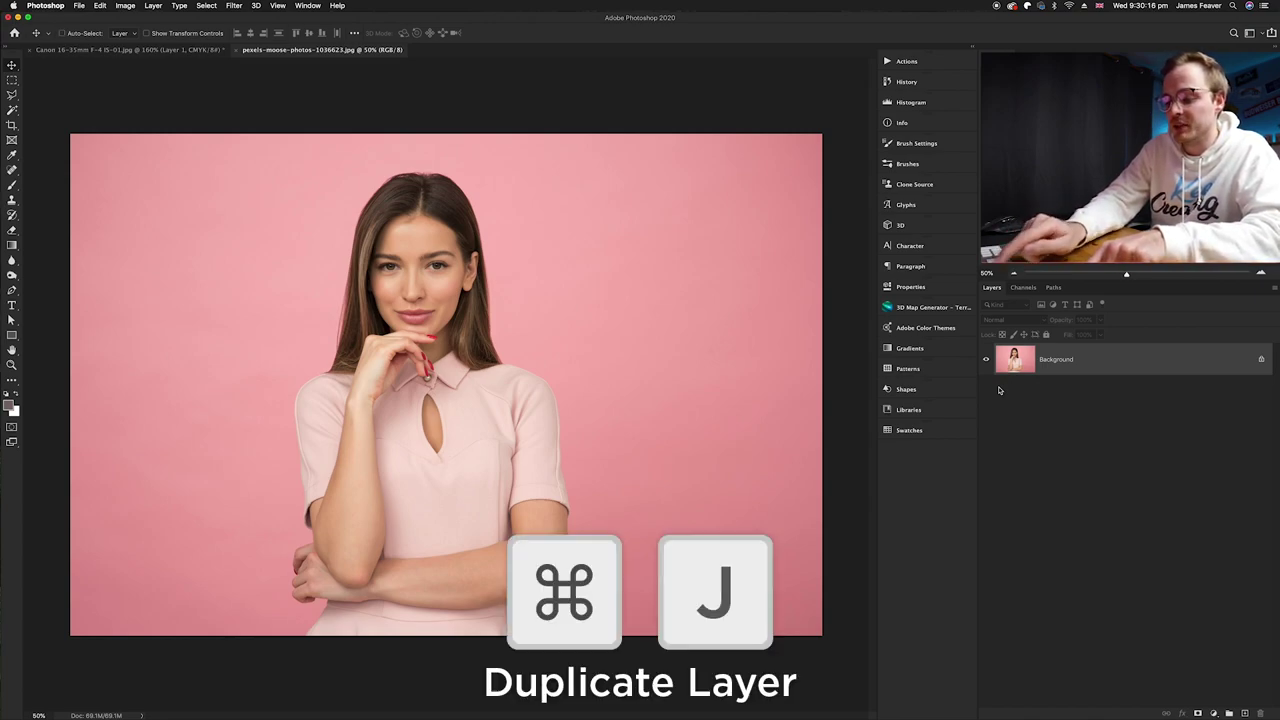
pyautogui.press('super+j')
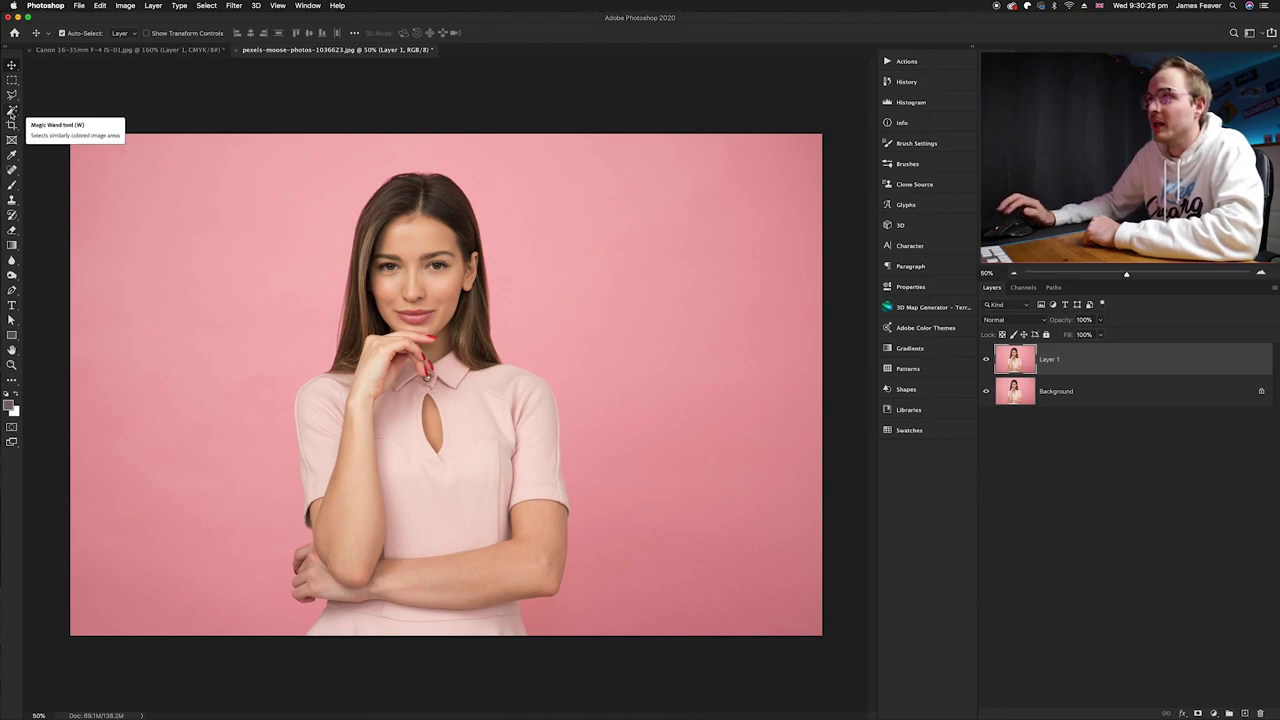
# Set up the Magic Wand with a tolerance of 20 in Add to selection mode
pyautogui.click(12, 111)
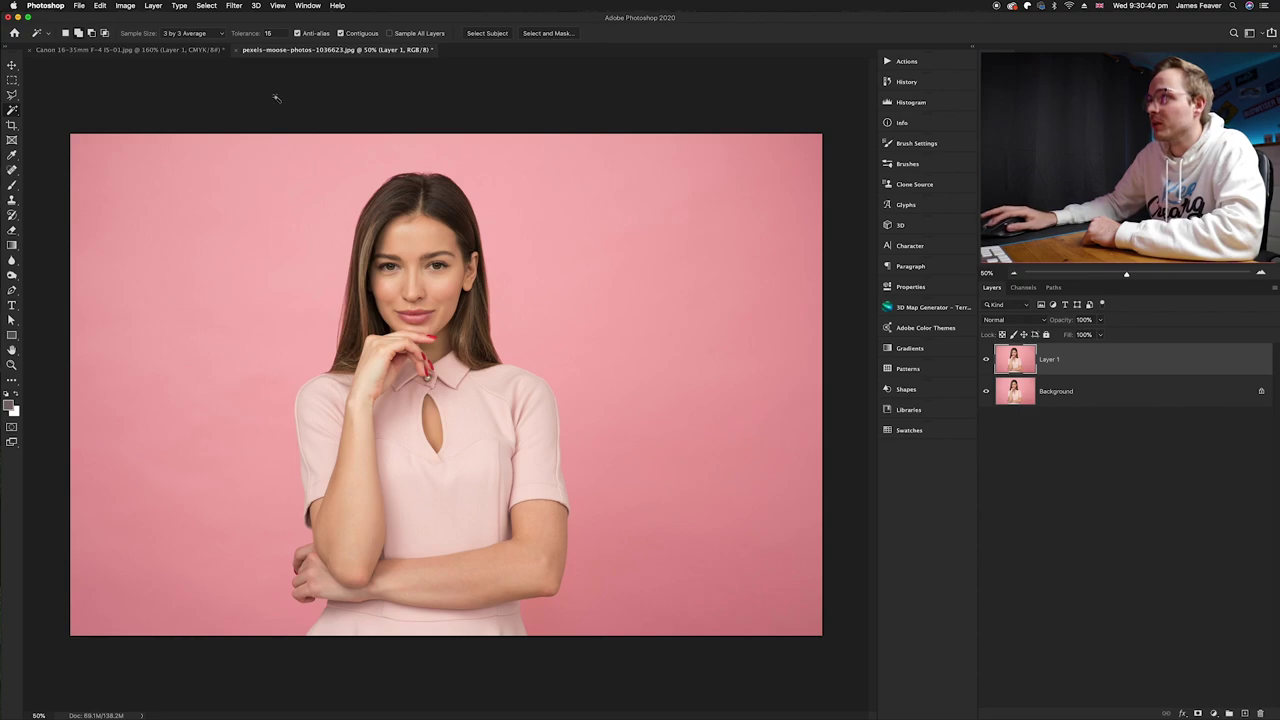
pyautogui.click(272, 34)
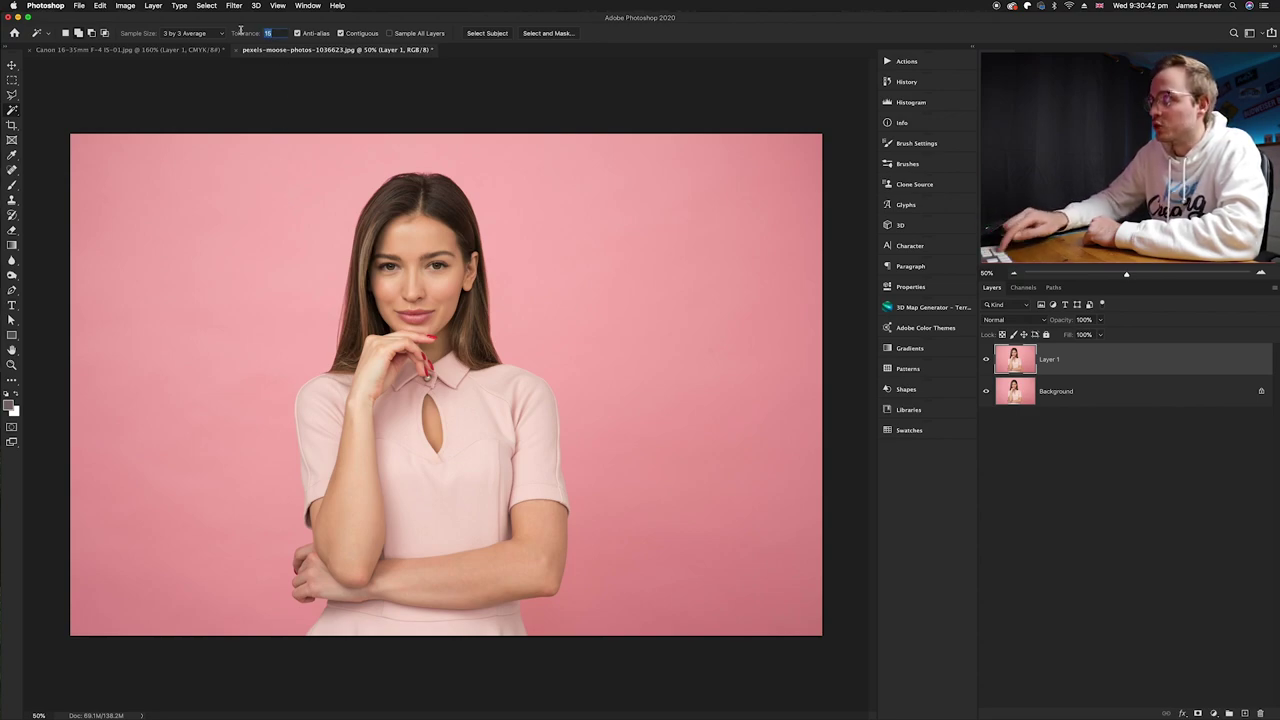
pyautogui.write('20')
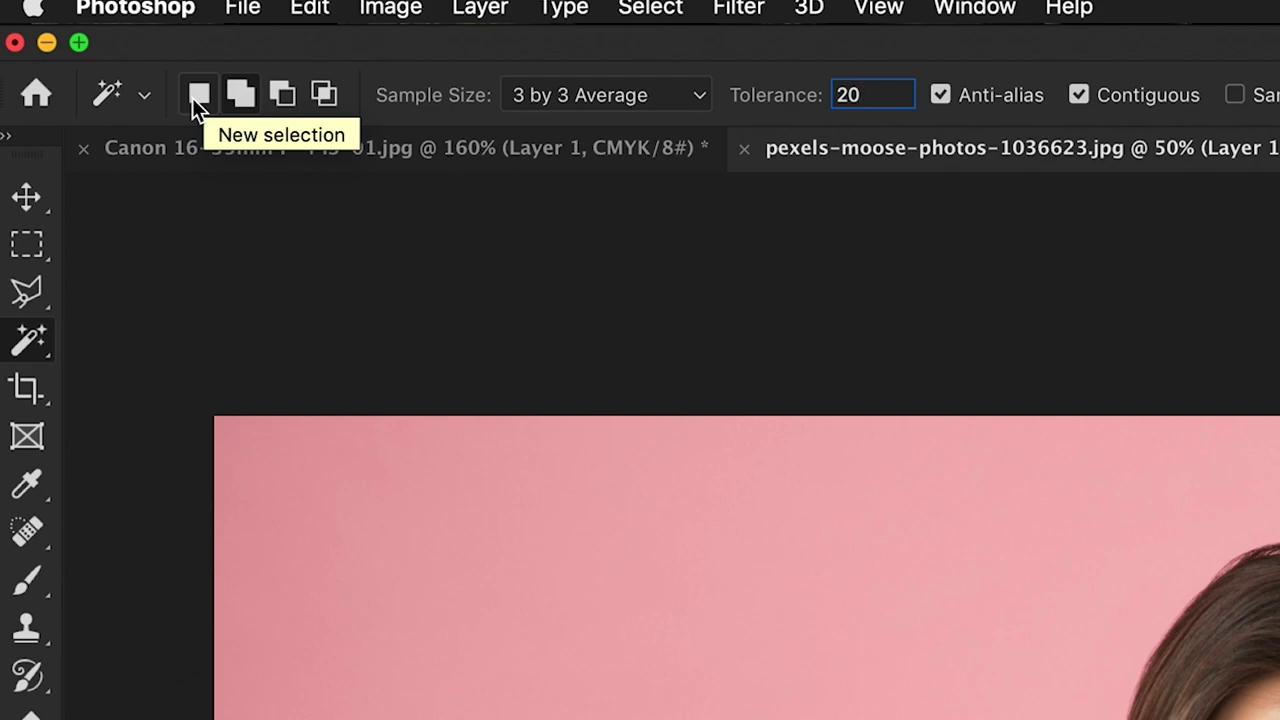
pyautogui.press('Return')
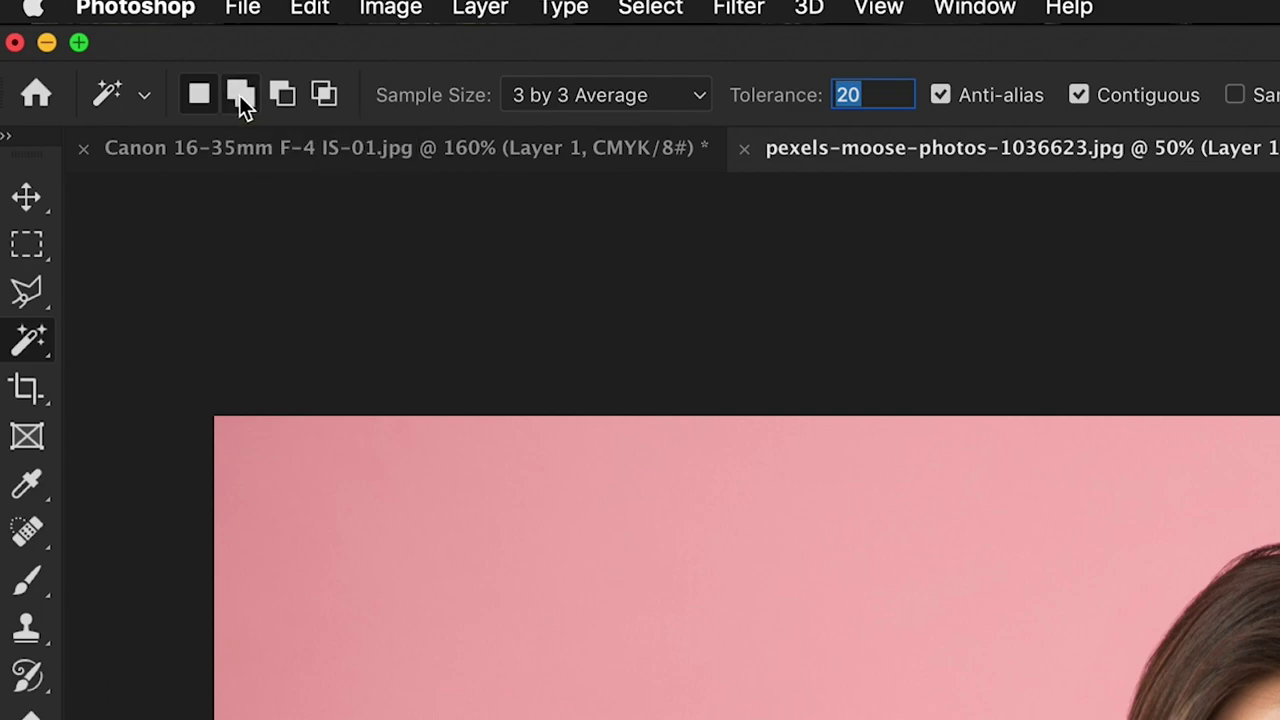
pyautogui.click(239, 95)
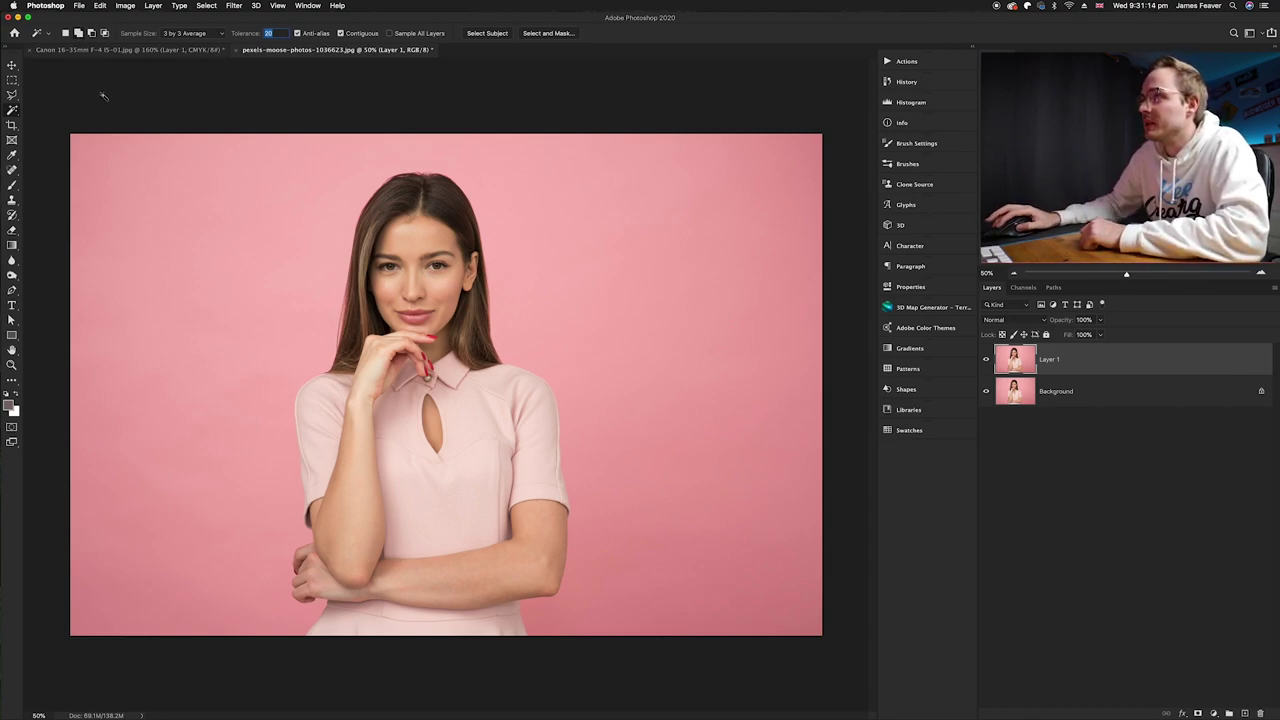
# Select the entire pink backdrop around the woman by sampling three areas of it with the Magic Wand
pyautogui.click(89, 158)
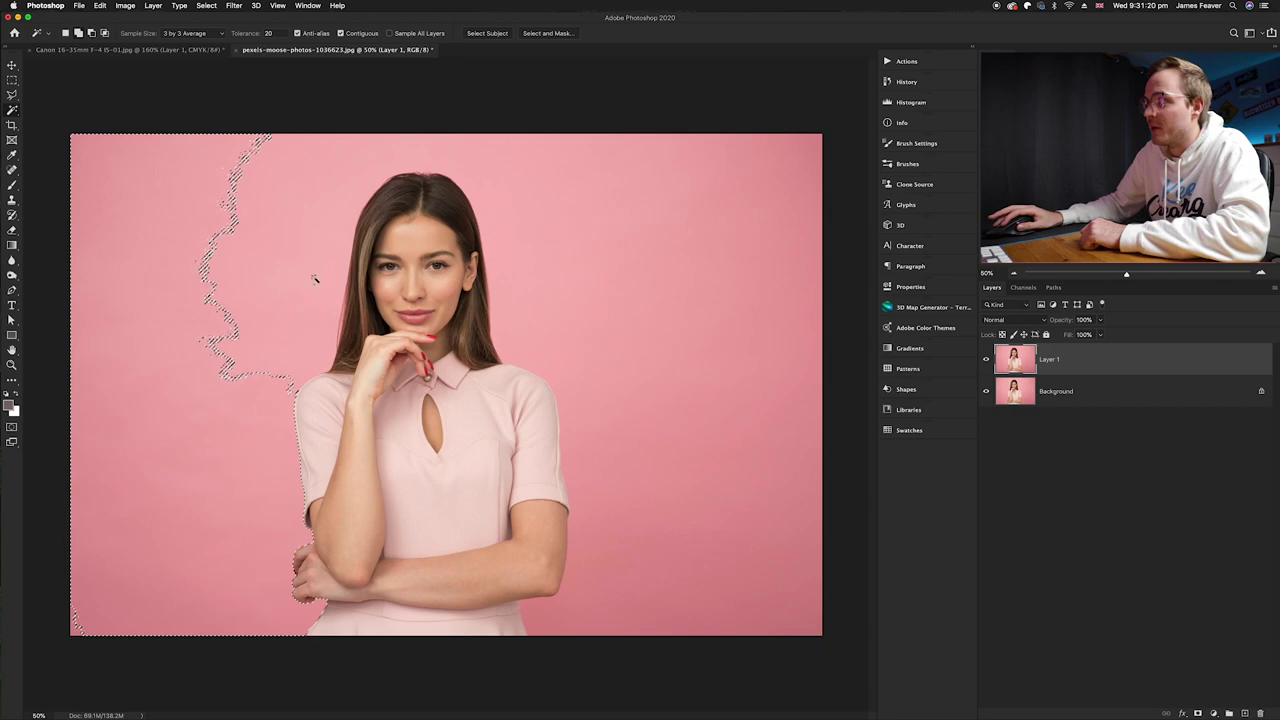
pyautogui.keyDown('shift'); pyautogui.click(273, 277); pyautogui.keyUp('shift')
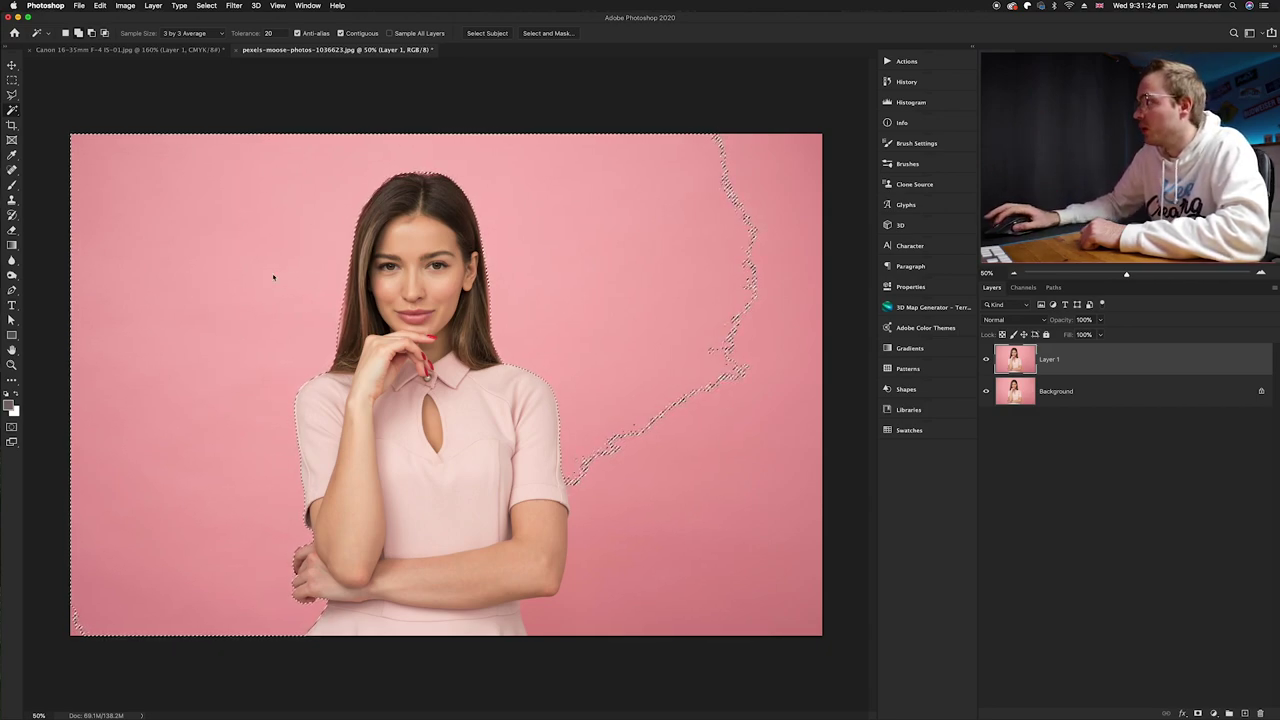
pyautogui.keyDown('shift'); pyautogui.click(811, 160); pyautogui.keyUp('shift')
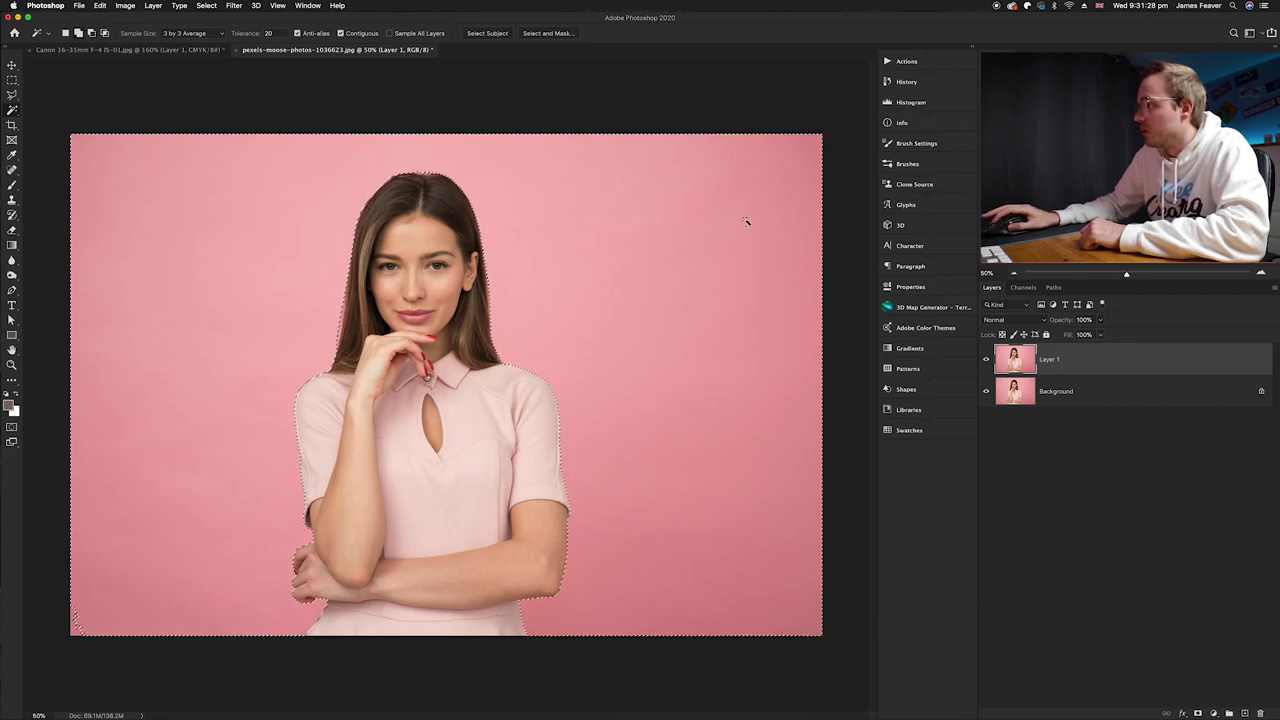
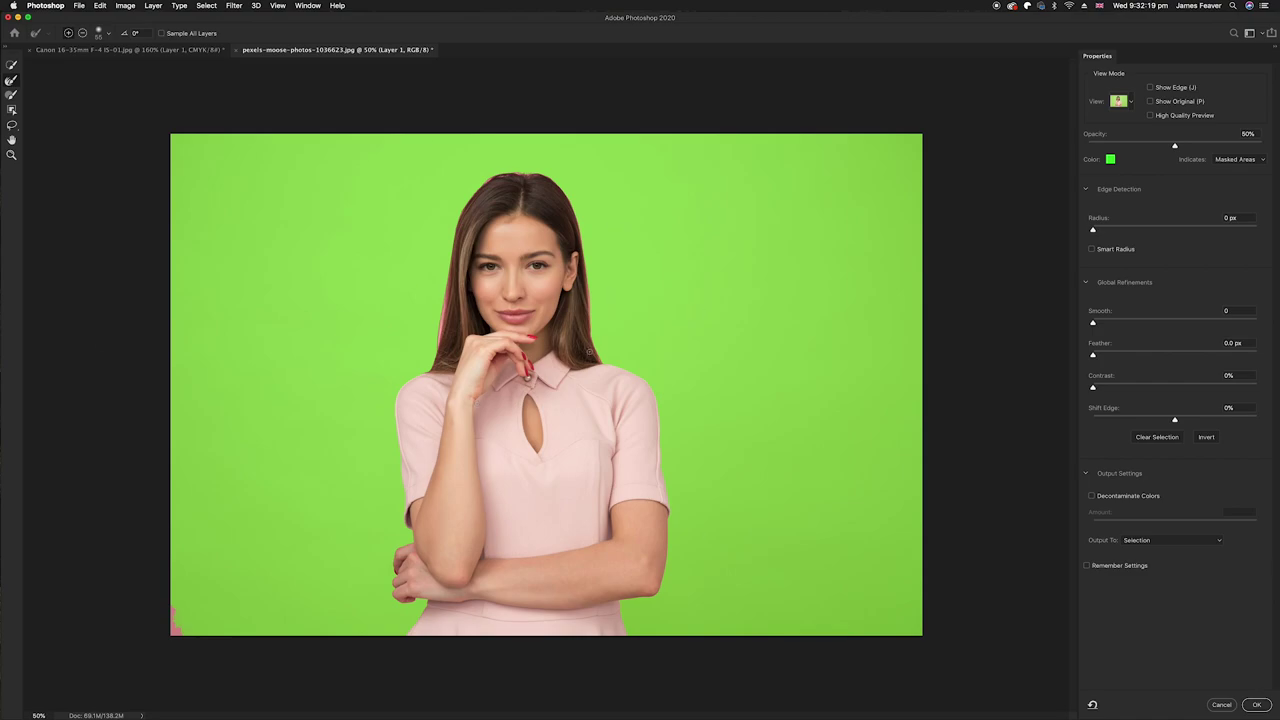
# In Select and Mask, brush along the hair's outer edge on the visible-ear side with the Refine Edge Brush, from shoulder to crown
pyautogui.scroll(6, 590, 351)
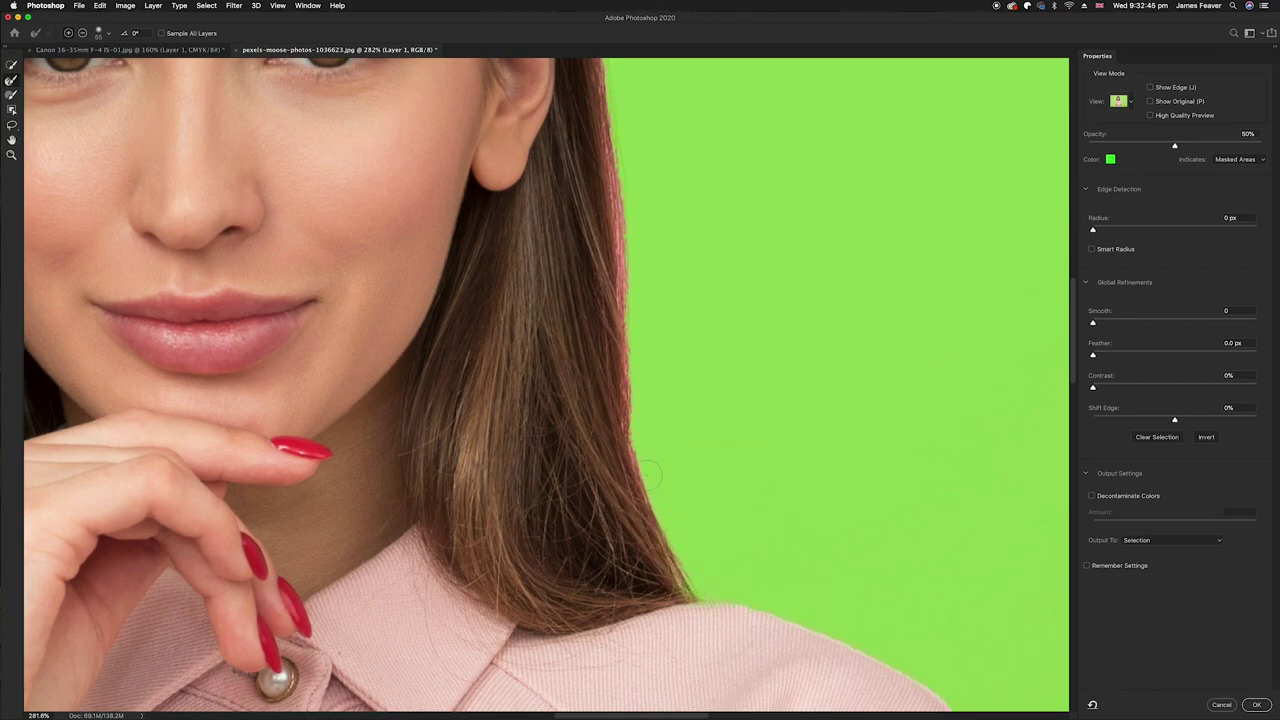
pyautogui.moveTo(627, 242); pyautogui.dragTo(619, 174)
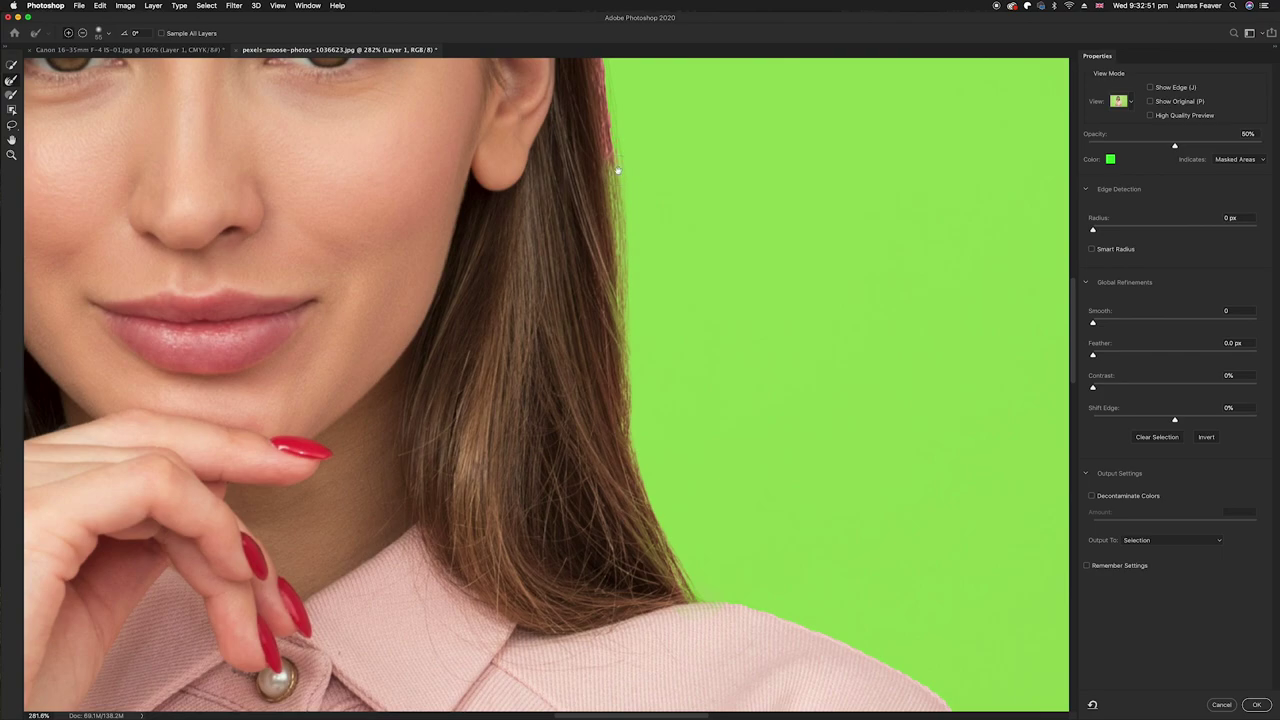
pyautogui.moveTo(657, 214); pyautogui.dragTo(706, 537)
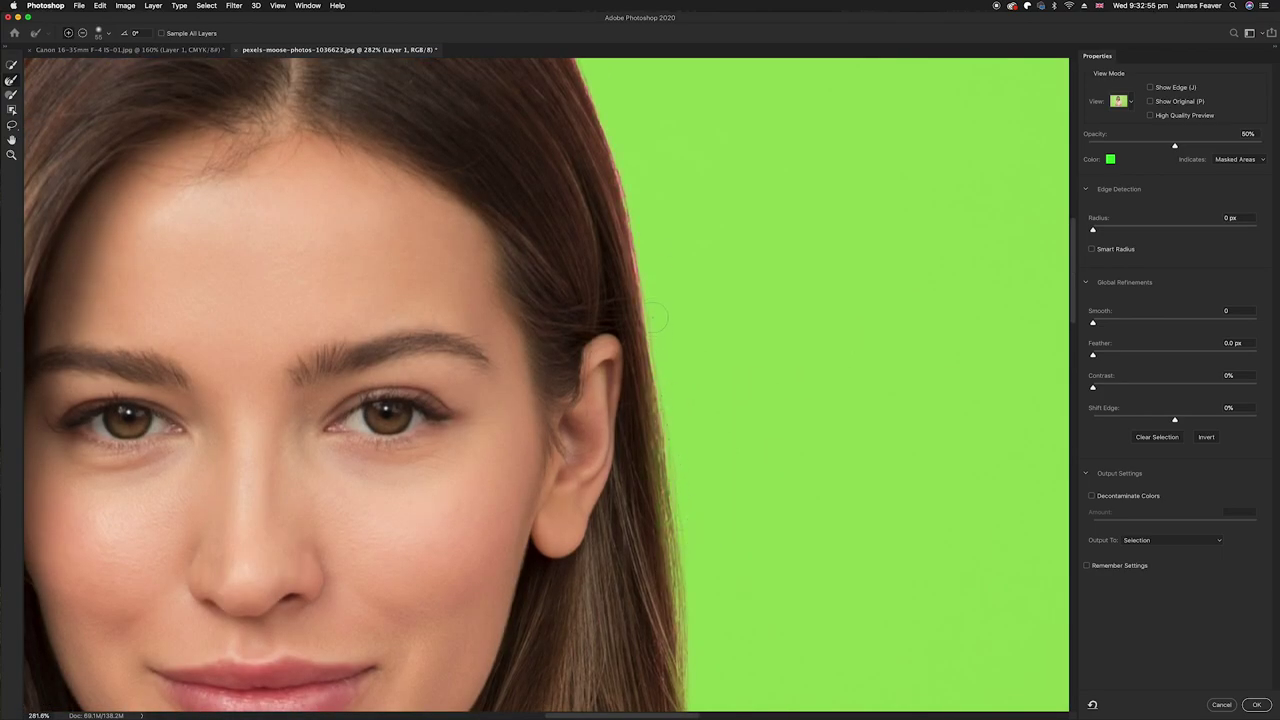
pyautogui.moveTo(627, 172); pyautogui.dragTo(734, 450)
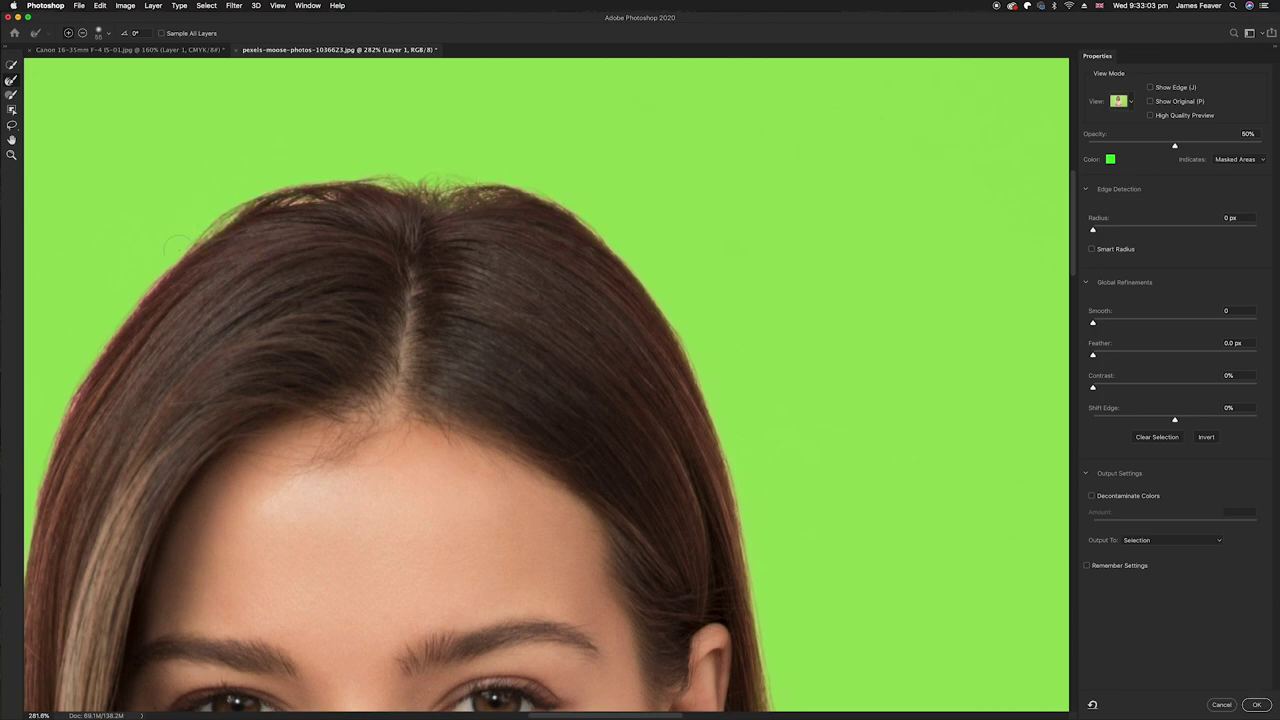
# Refine the hair edge on the opposite side of the face down to the shoulder to clear the remaining pink fringe
pyautogui.hscroll(-10, 440, 181)
pyautogui.scroll(-4, 440, 181)
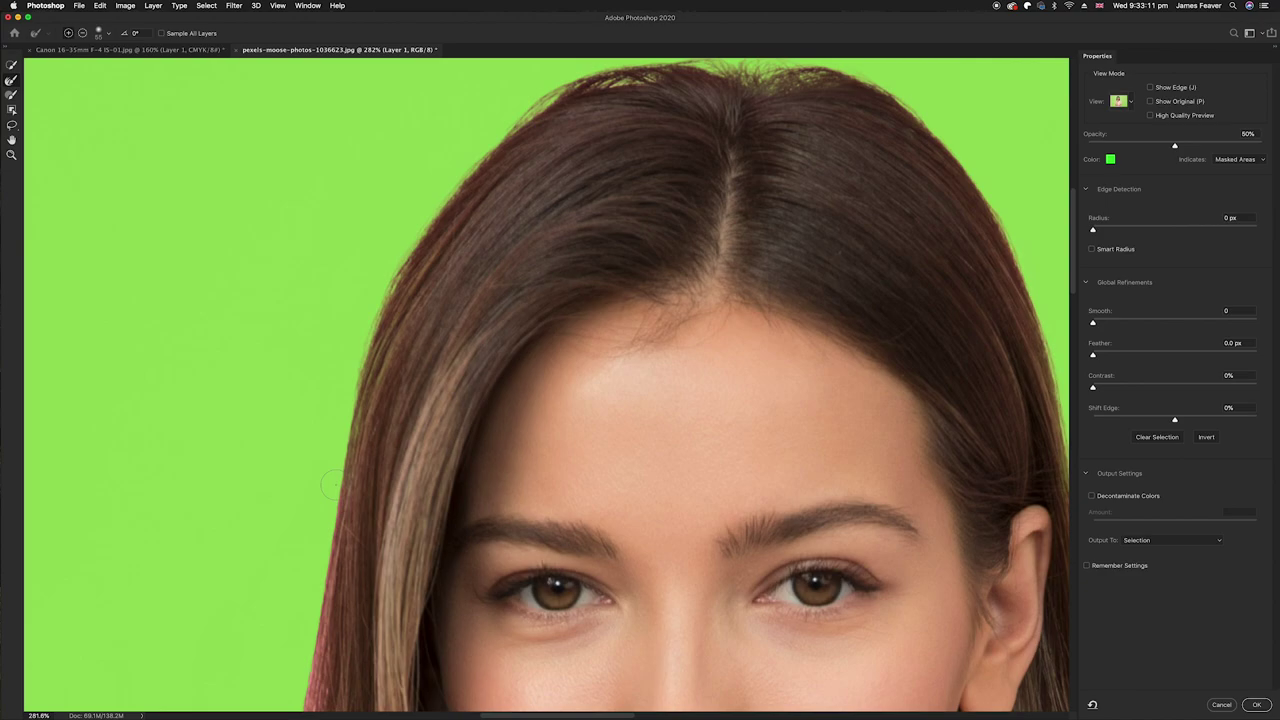
pyautogui.moveTo(337, 543); pyautogui.dragTo(480, 286)
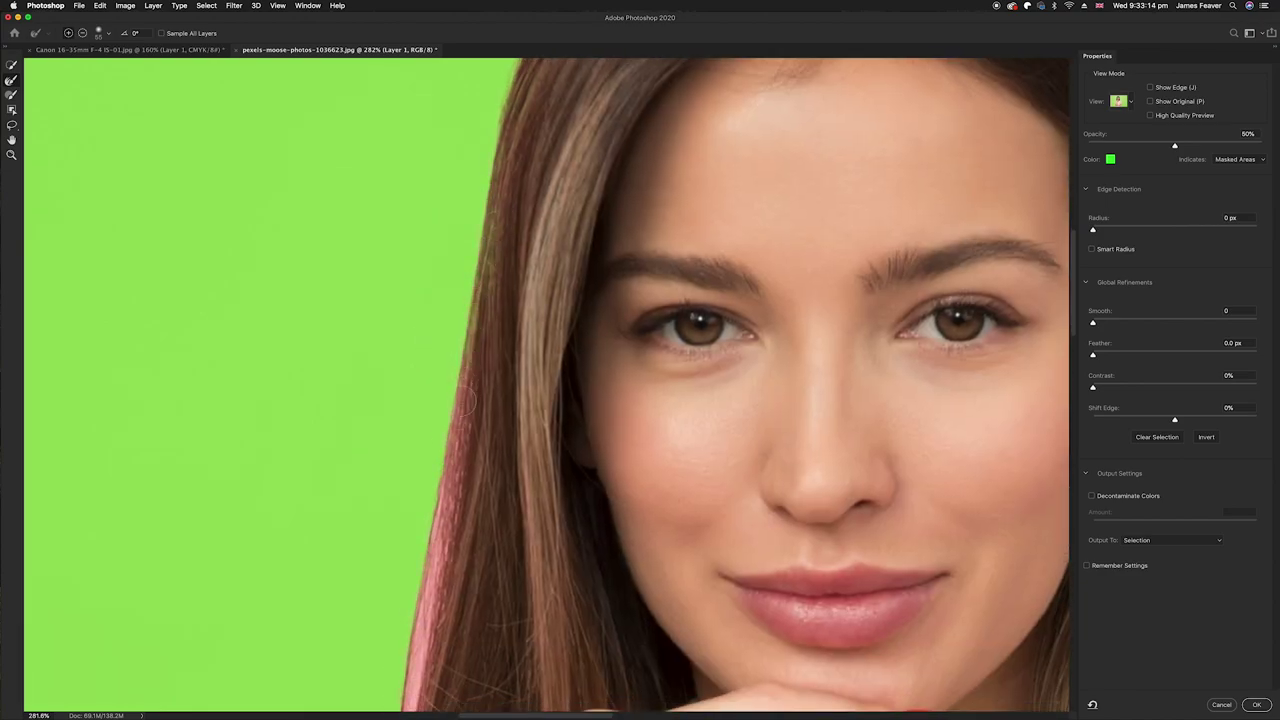
pyautogui.moveTo(436, 580)
pyautogui.mouseDown()
pyautogui.moveTo(540, 257)
pyautogui.moveTo(525, 245)
pyautogui.moveTo(497, 402)
pyautogui.mouseUp()
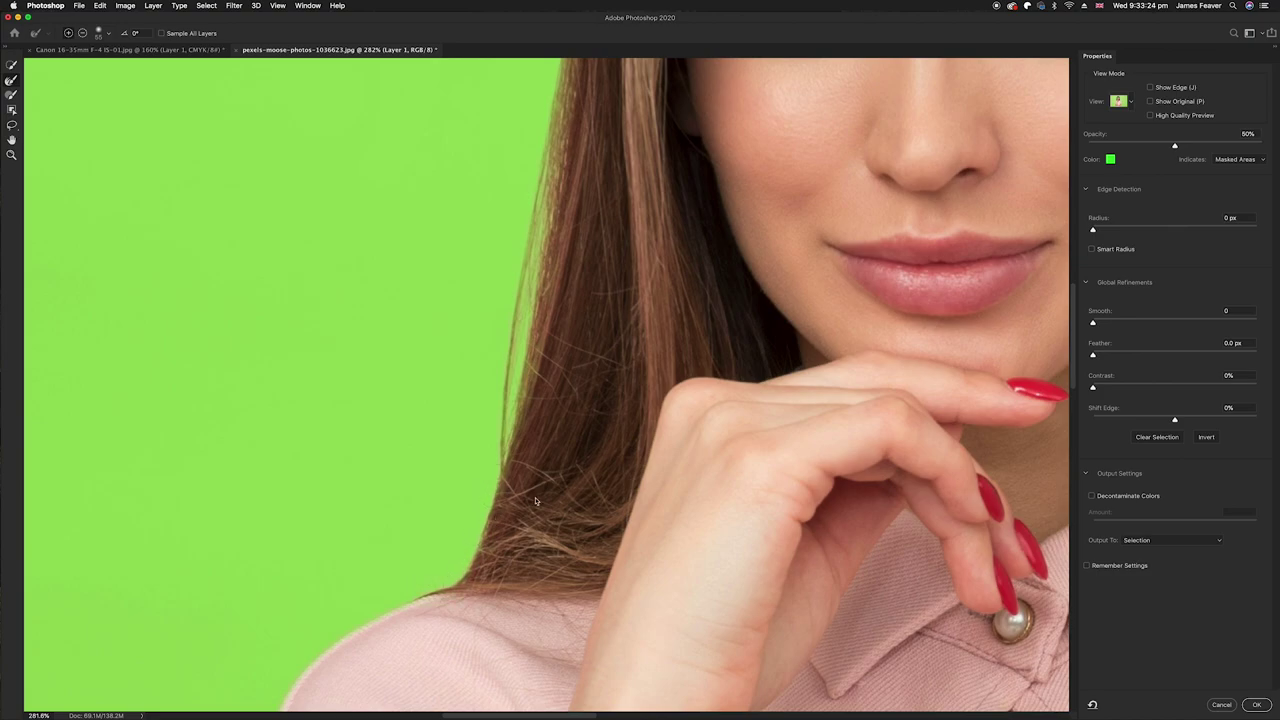
pyautogui.scroll(-10, 785, 384)
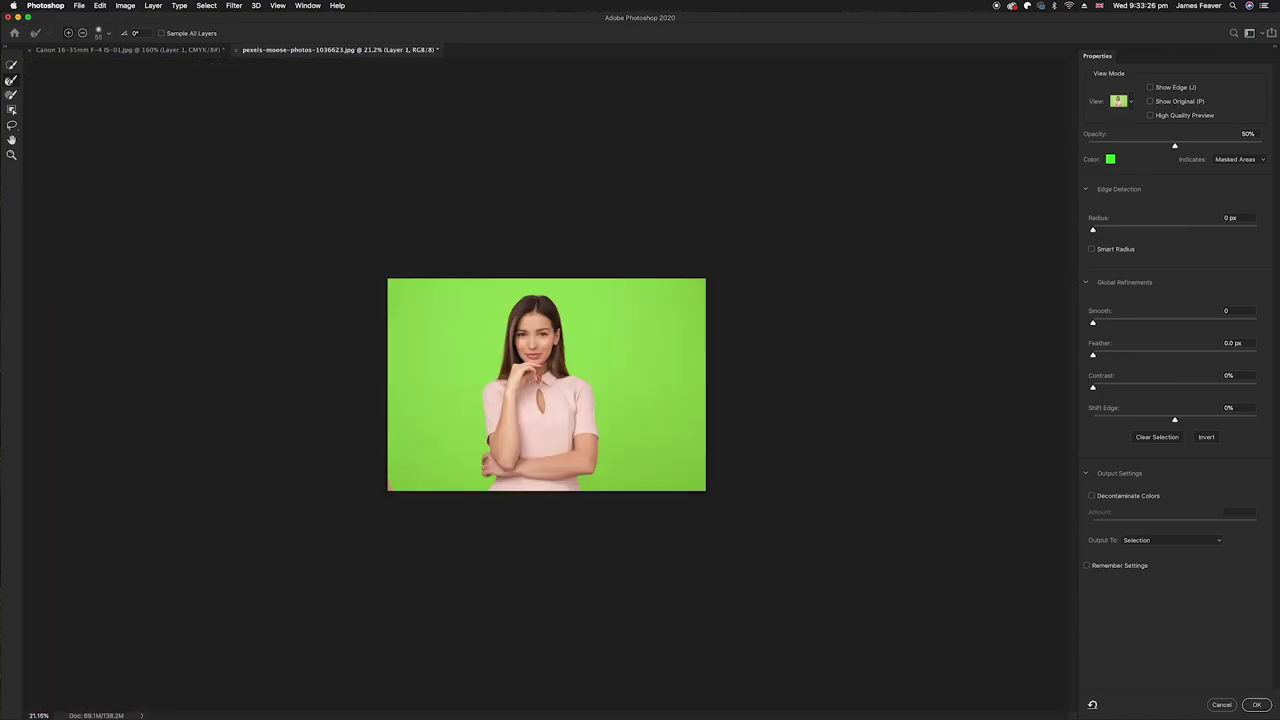
pyautogui.scroll(3, 546, 384)
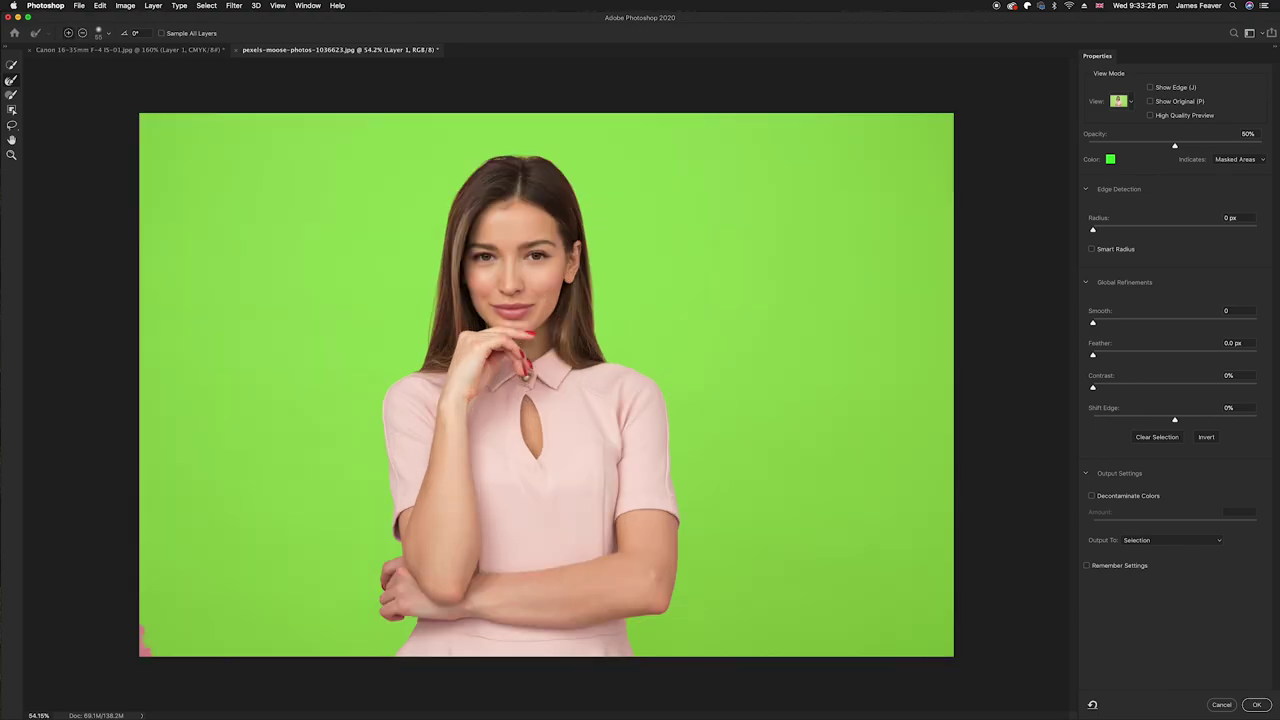
# Mask out the leftover pink patch in the photo's lower corner with the Quick Selection tool and set Feather to 1 px
pyautogui.press('w')
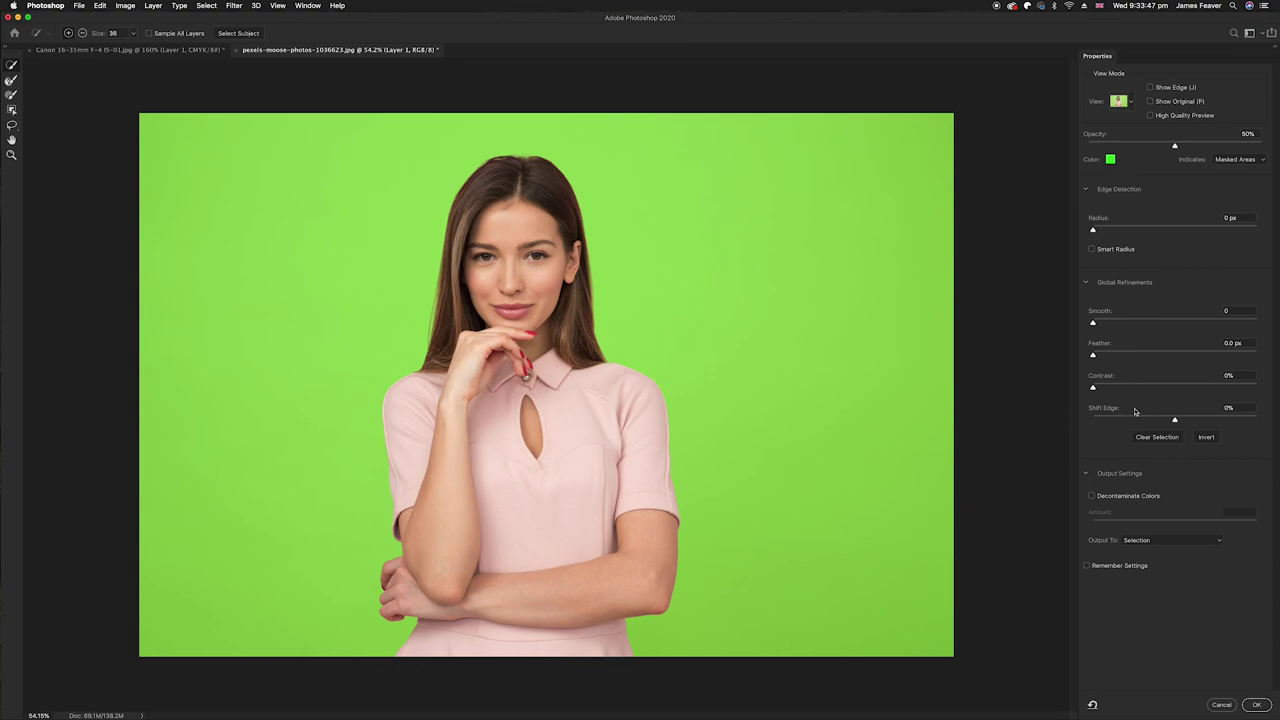
pyautogui.click(1240, 343)
pyautogui.write('1')
pyautogui.press('Tab')
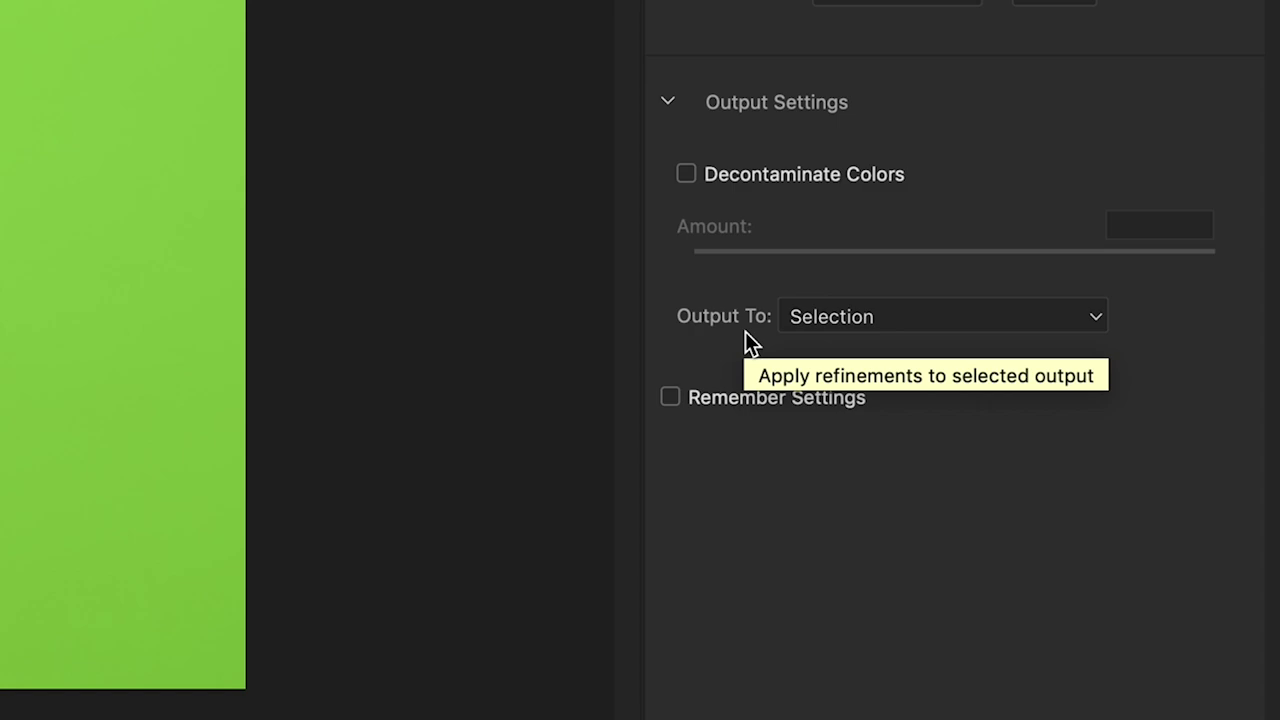
# Set the refined selection to output to a Layer Mask and apply it
pyautogui.click(837, 325)
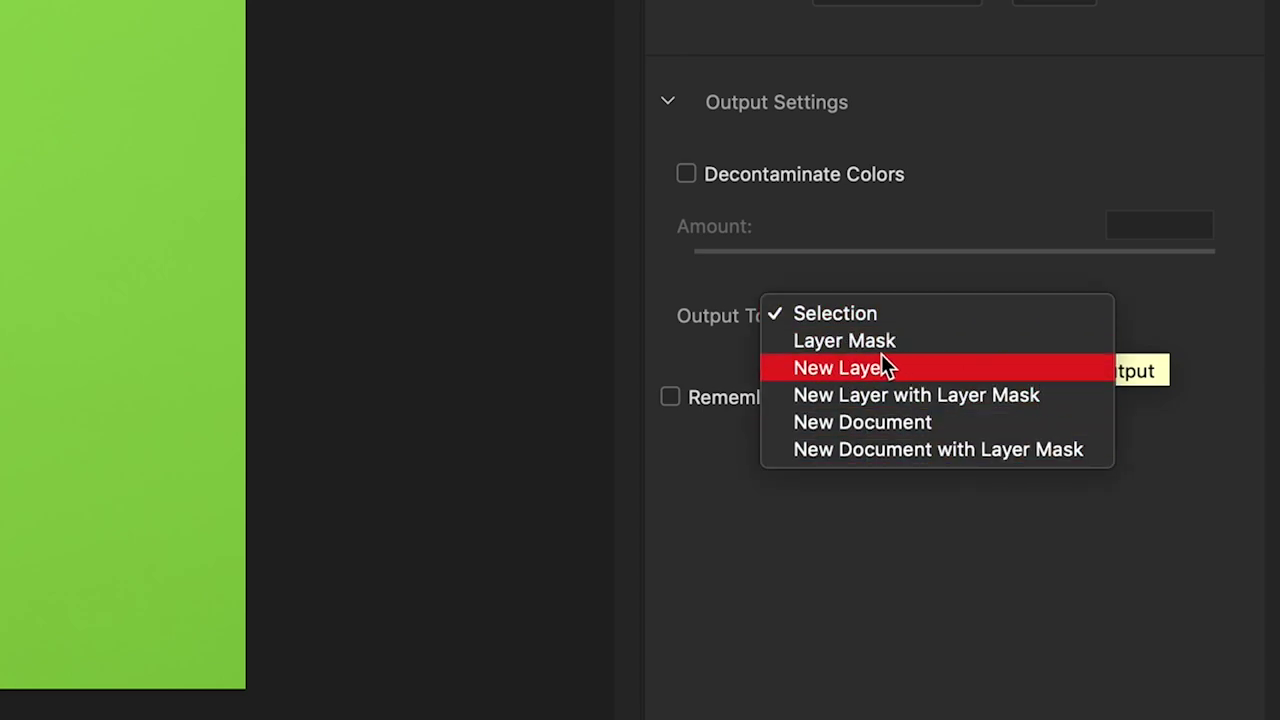
pyautogui.click(827, 345)
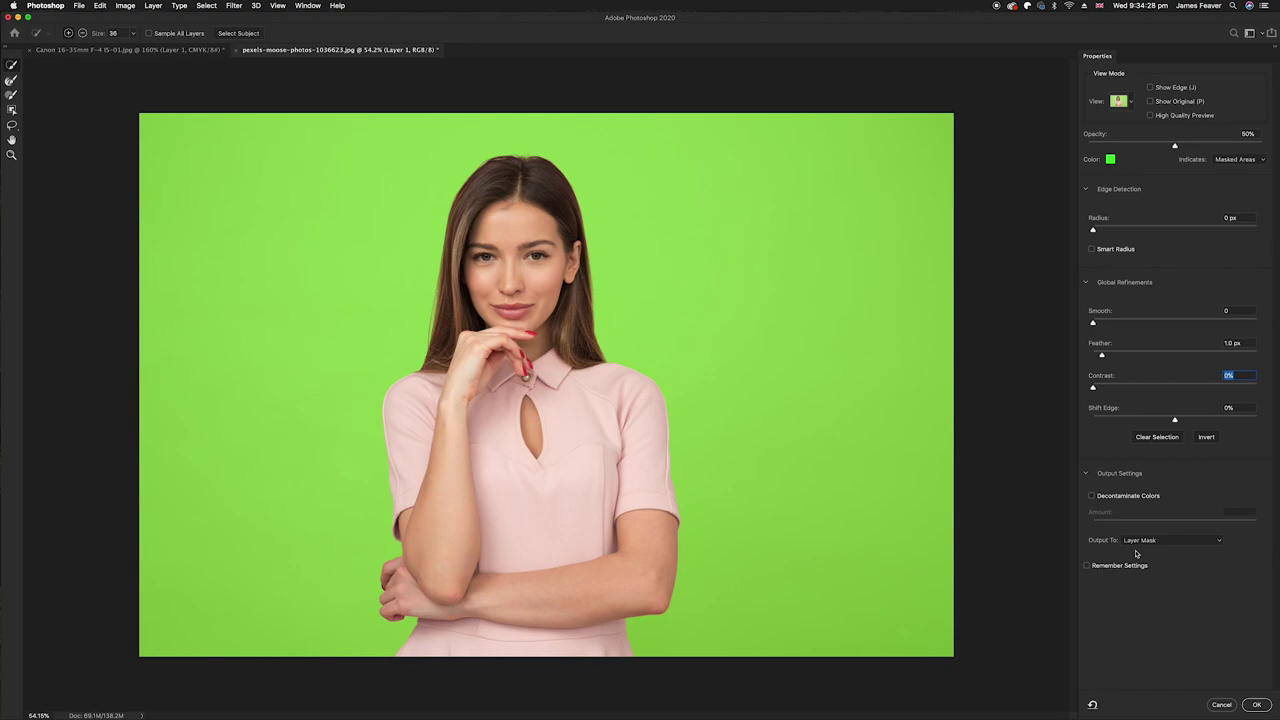
pyautogui.click(1256, 706)
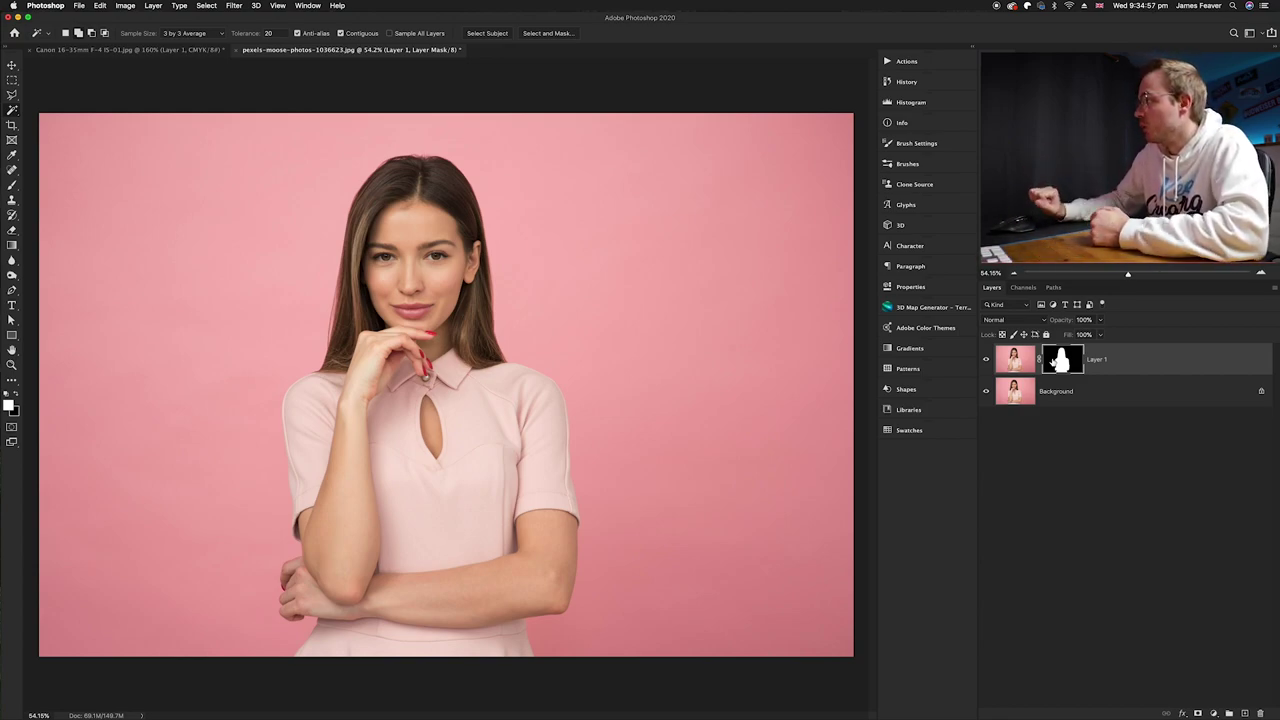
# Add a Solid Color fill layer in black (000000) between the Background layer and the masked cutout
pyautogui.click(1050, 394)
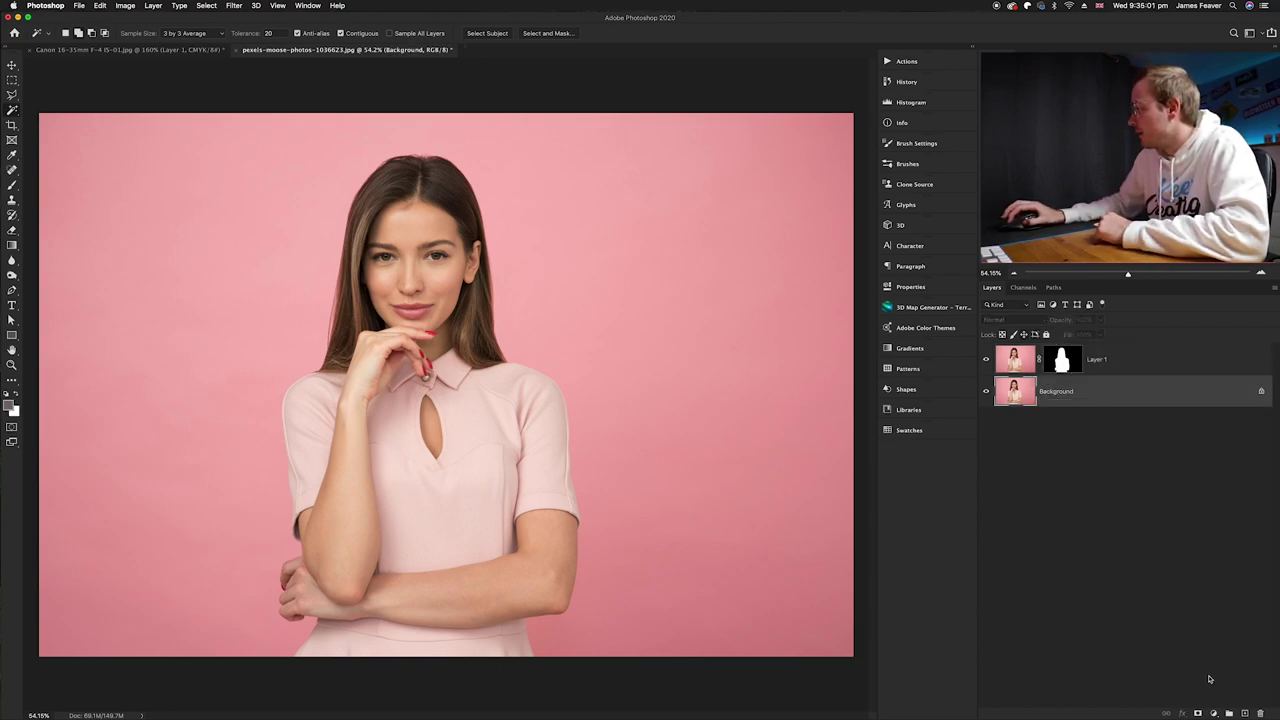
pyautogui.click(1214, 713)
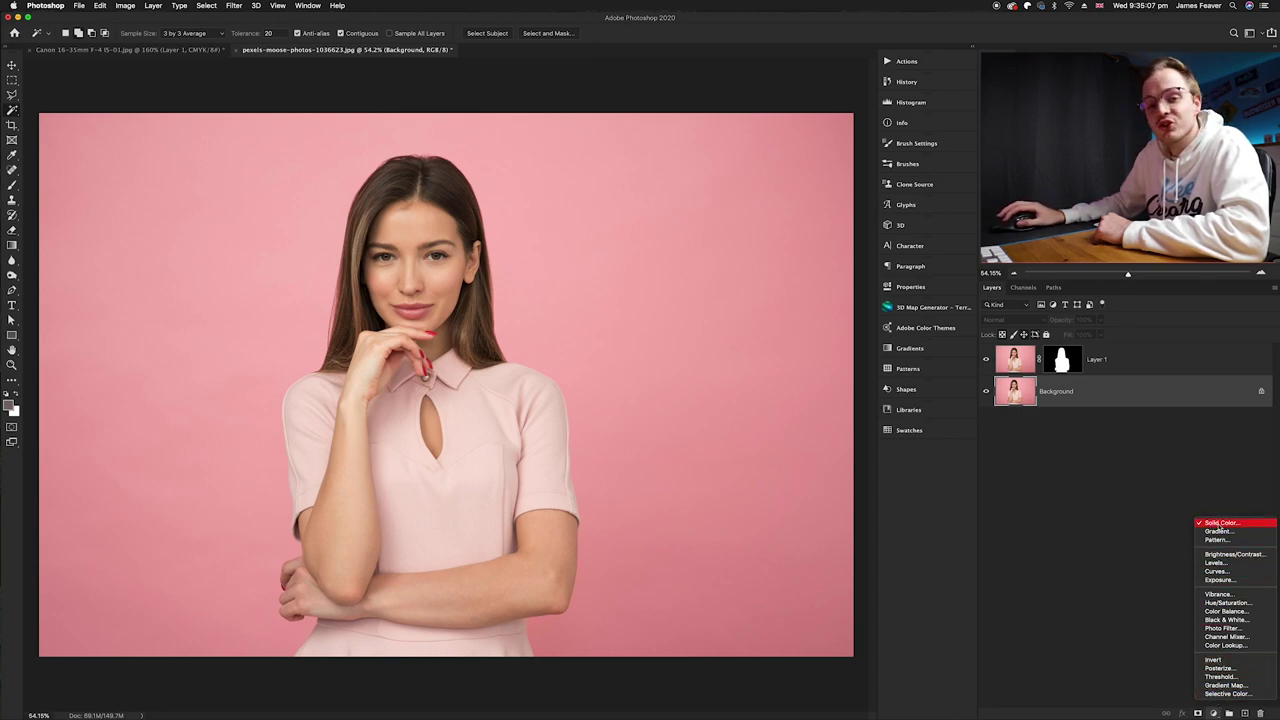
pyautogui.click(1221, 524)
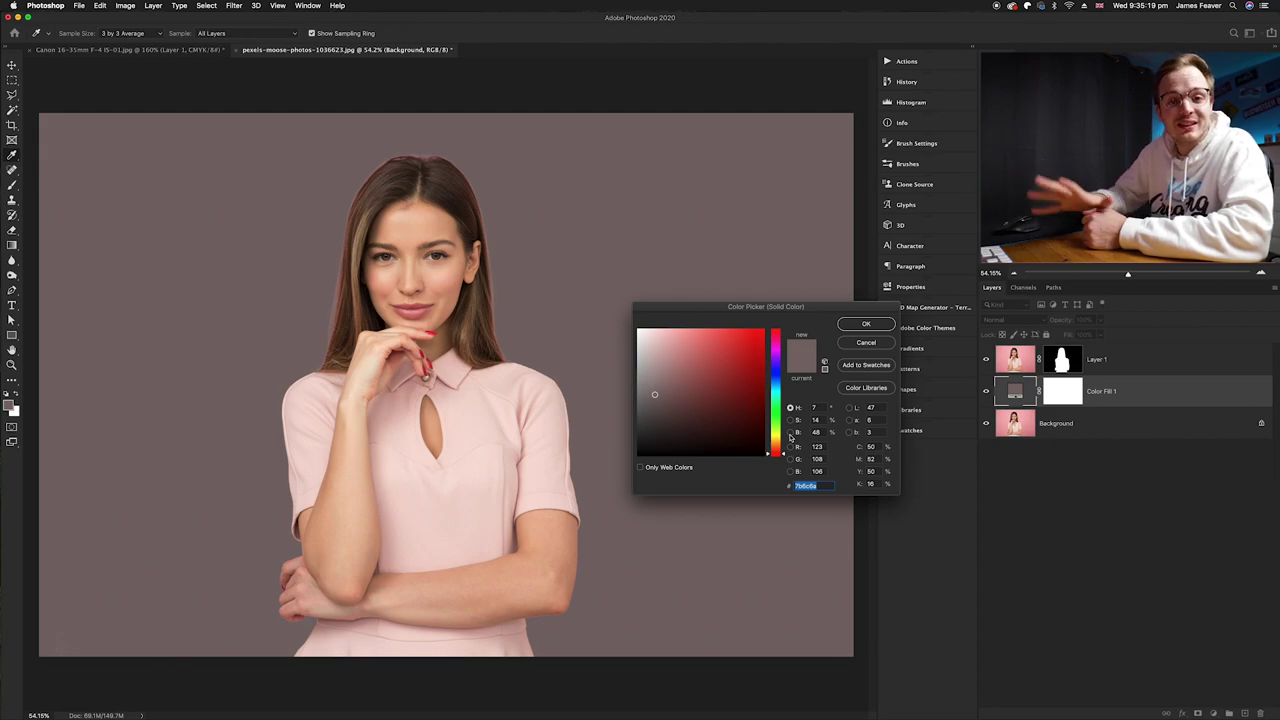
pyautogui.moveTo(689, 420); pyautogui.dragTo(593, 490)
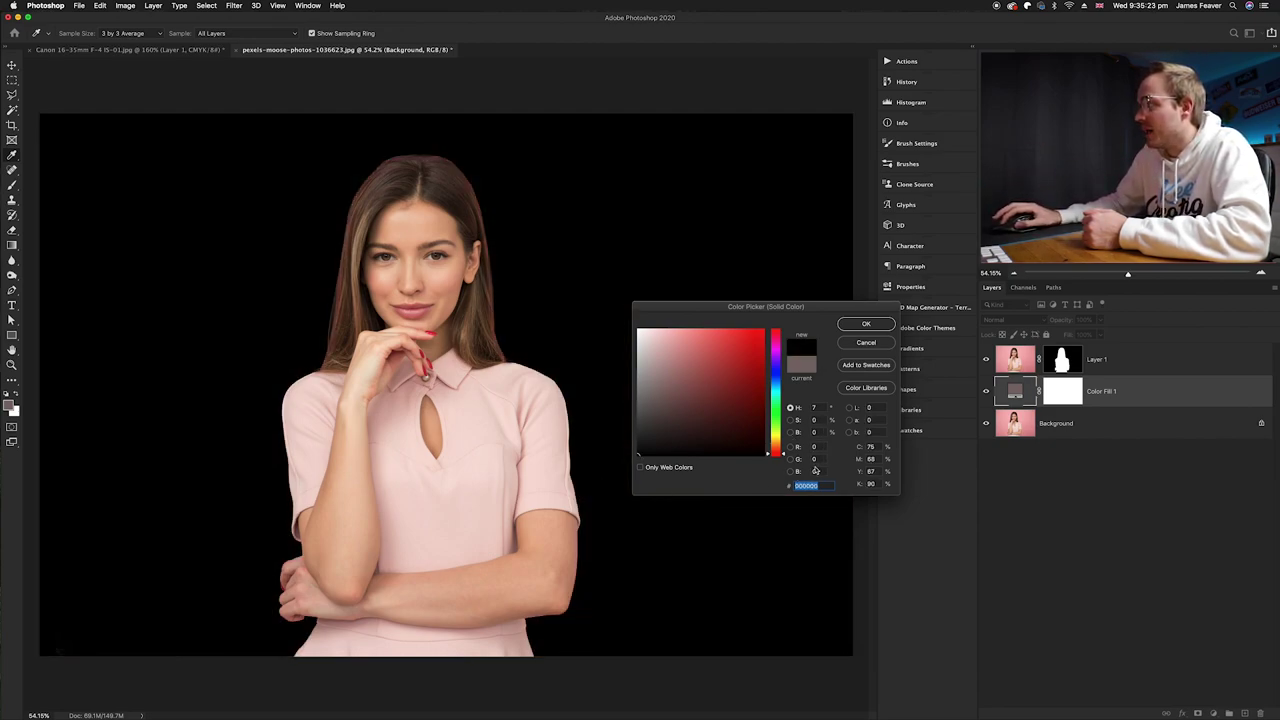
pyautogui.click(866, 325)
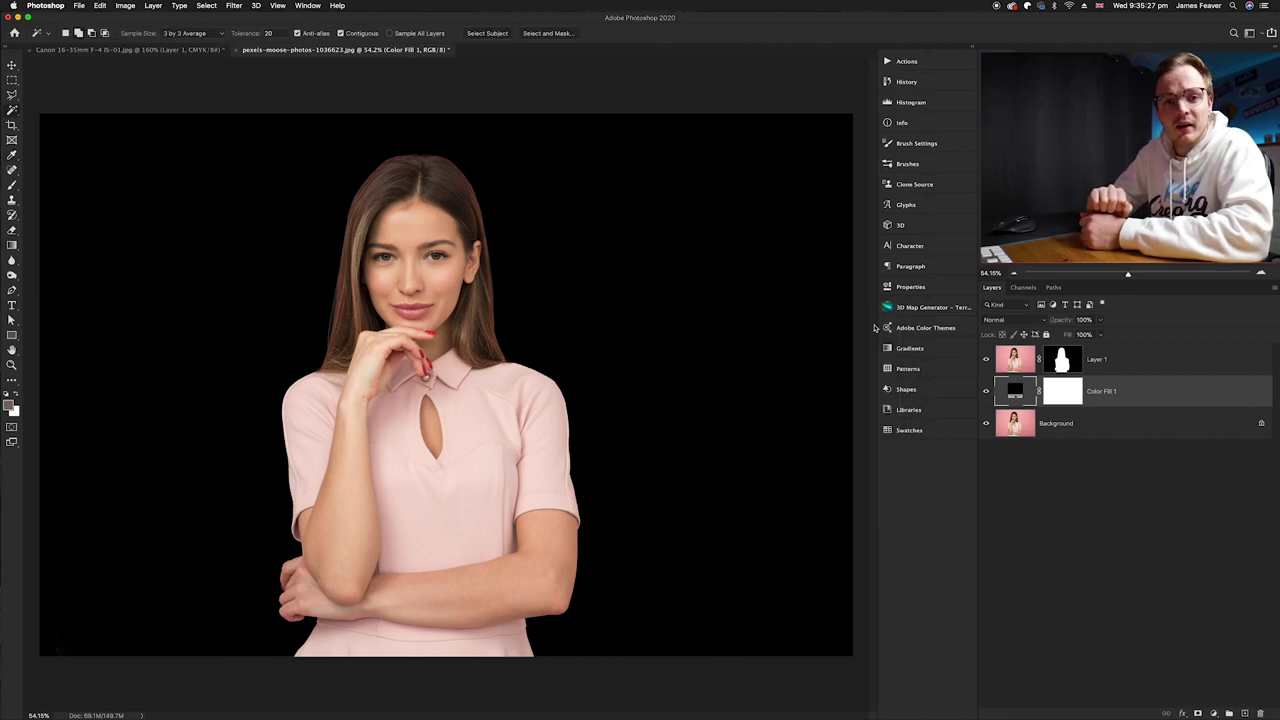
# Check the cutout's hair edges against the black fill, and hide the fill and Background layers
pyautogui.scroll(5, 500, 330)
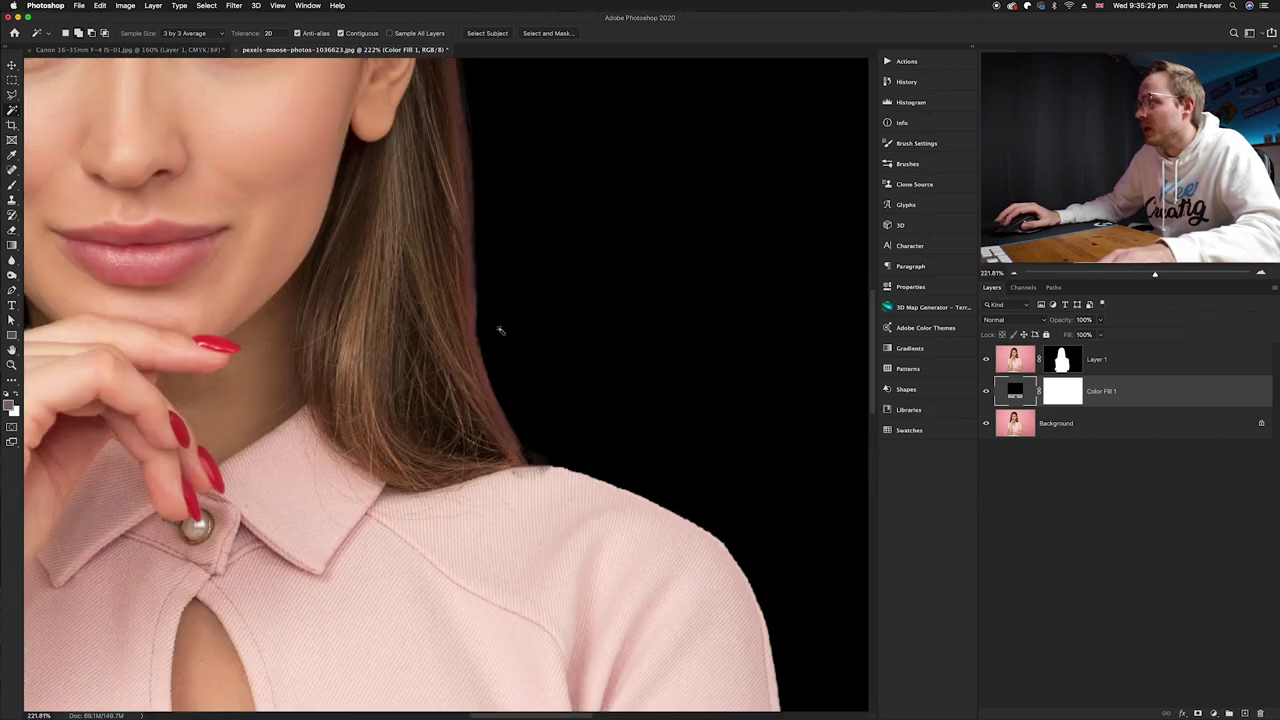
pyautogui.scroll(10, 497, 331)
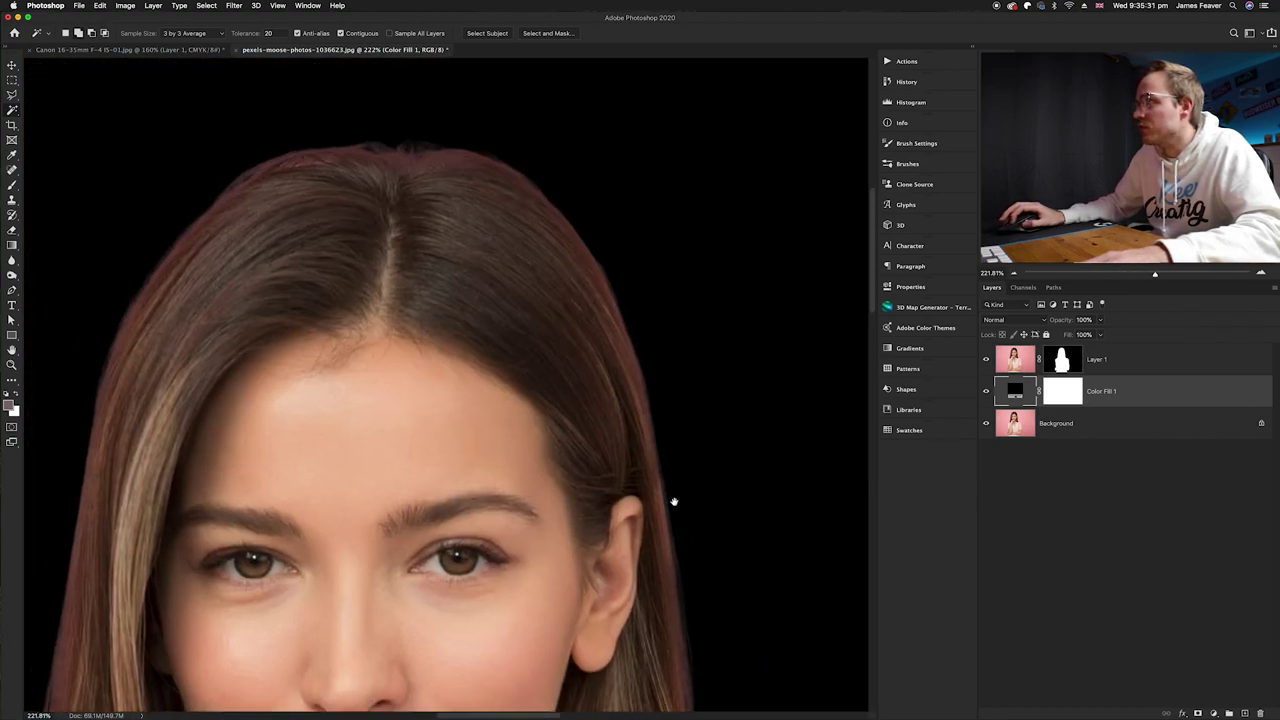
pyautogui.hscroll(-5, 209, 380)
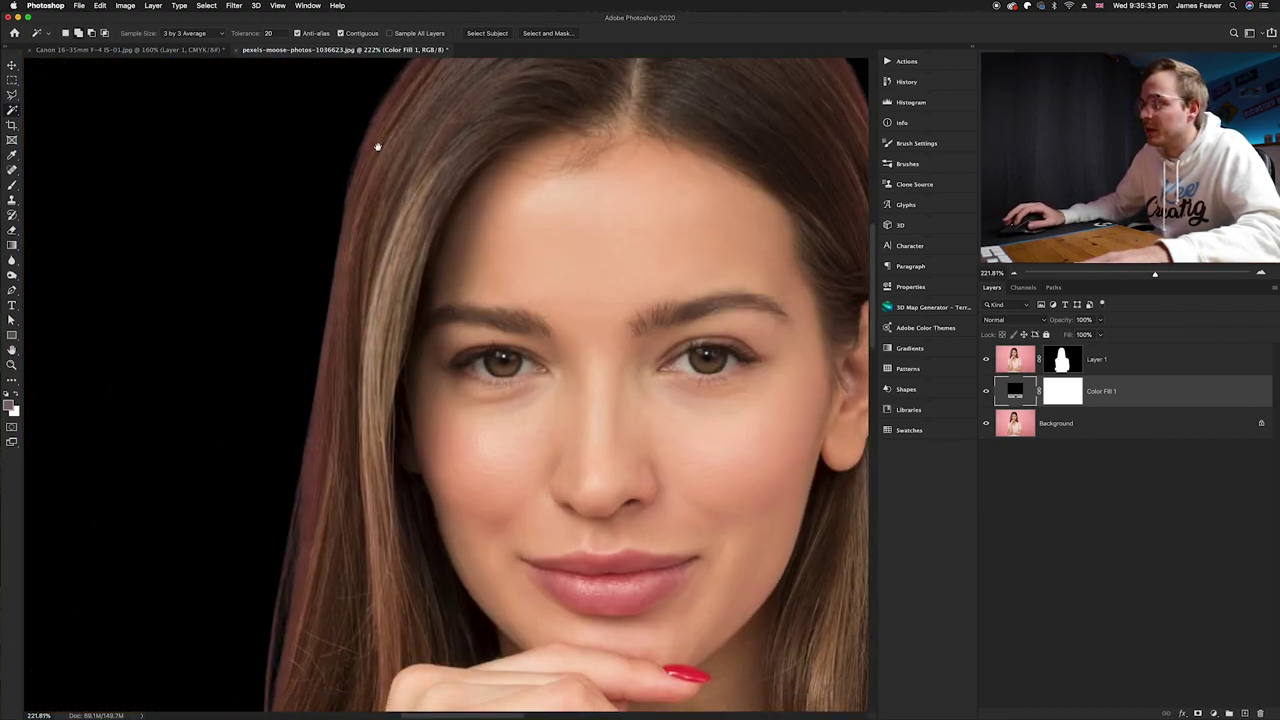
pyautogui.scroll(-10, 309, 606)
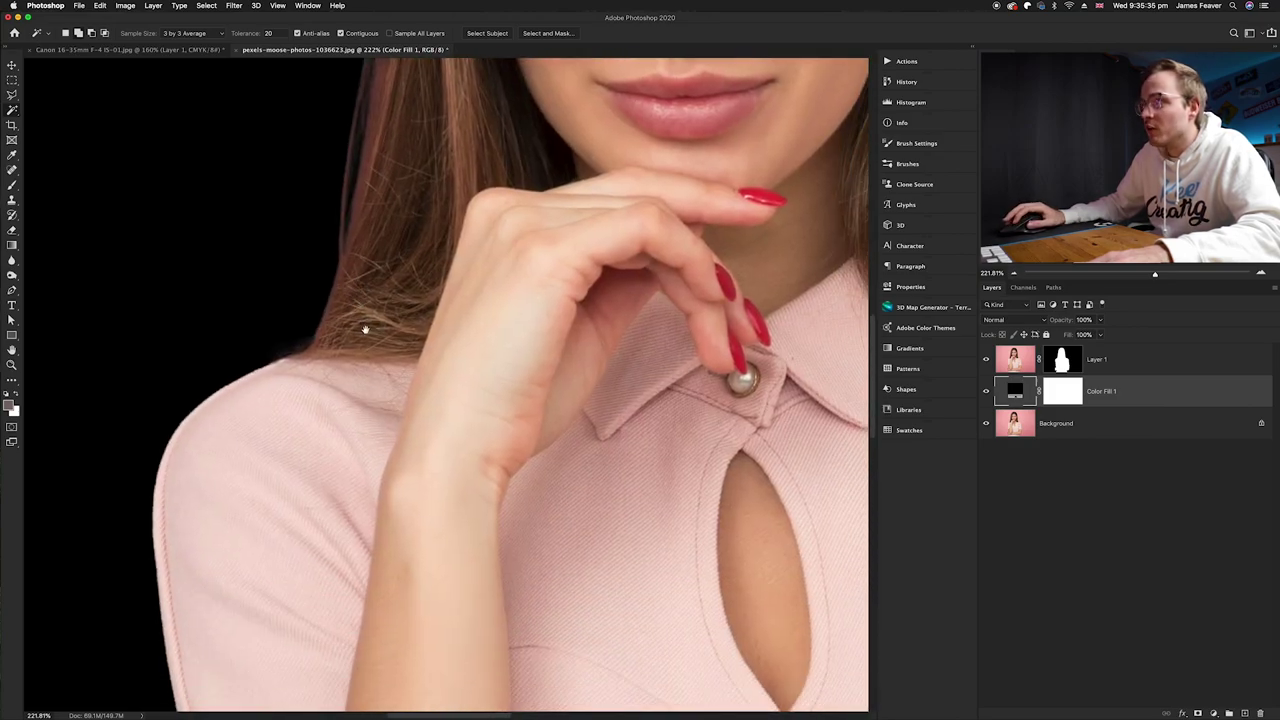
pyautogui.press('super+0')
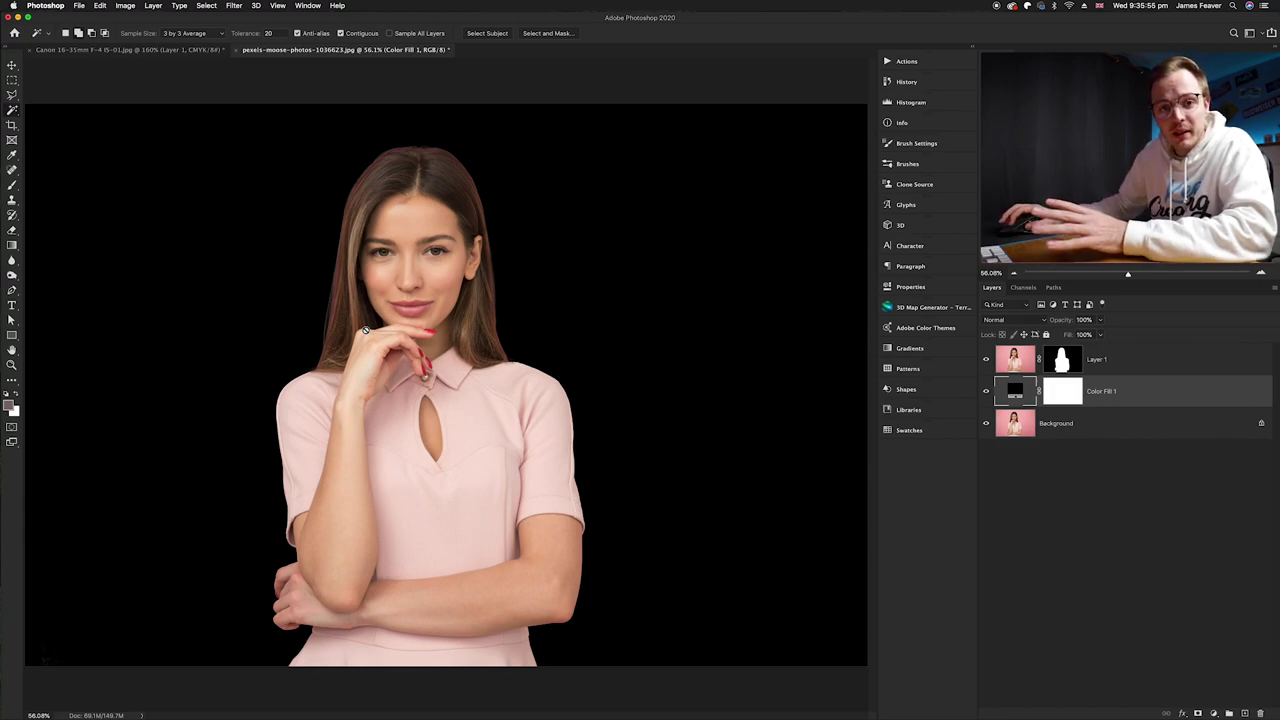
pyautogui.click(986, 391)
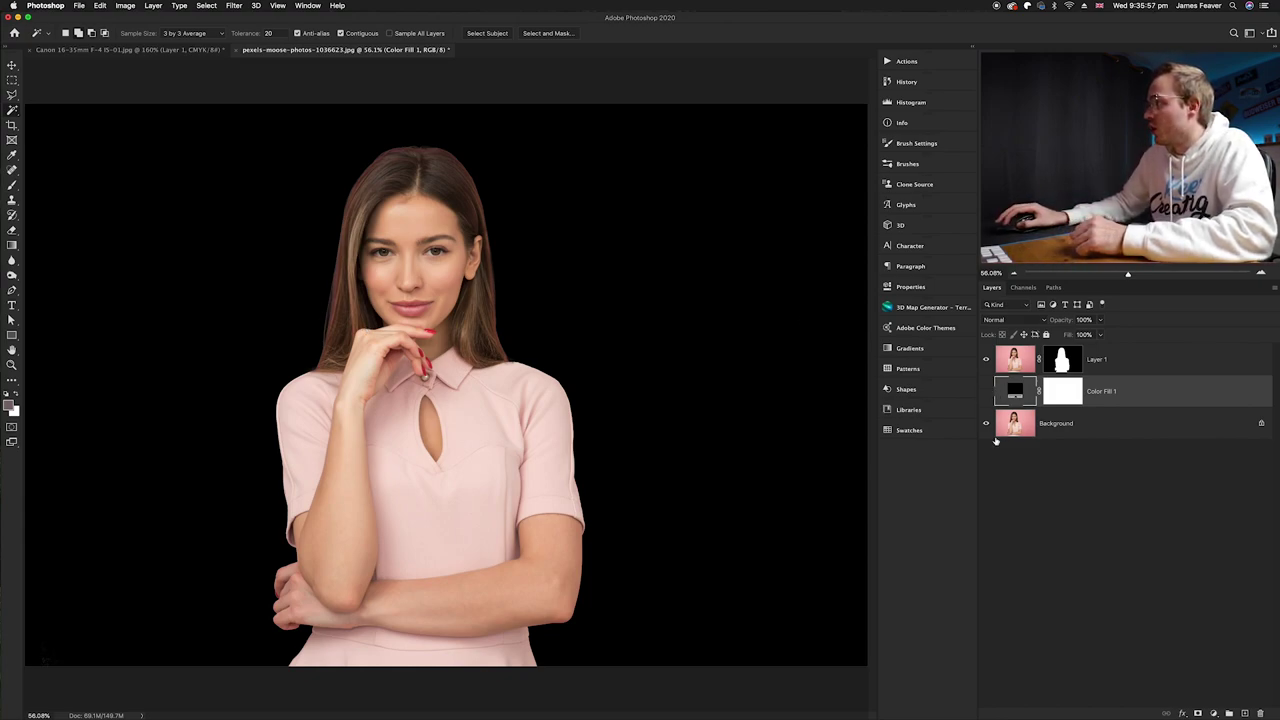
pyautogui.click(986, 423)
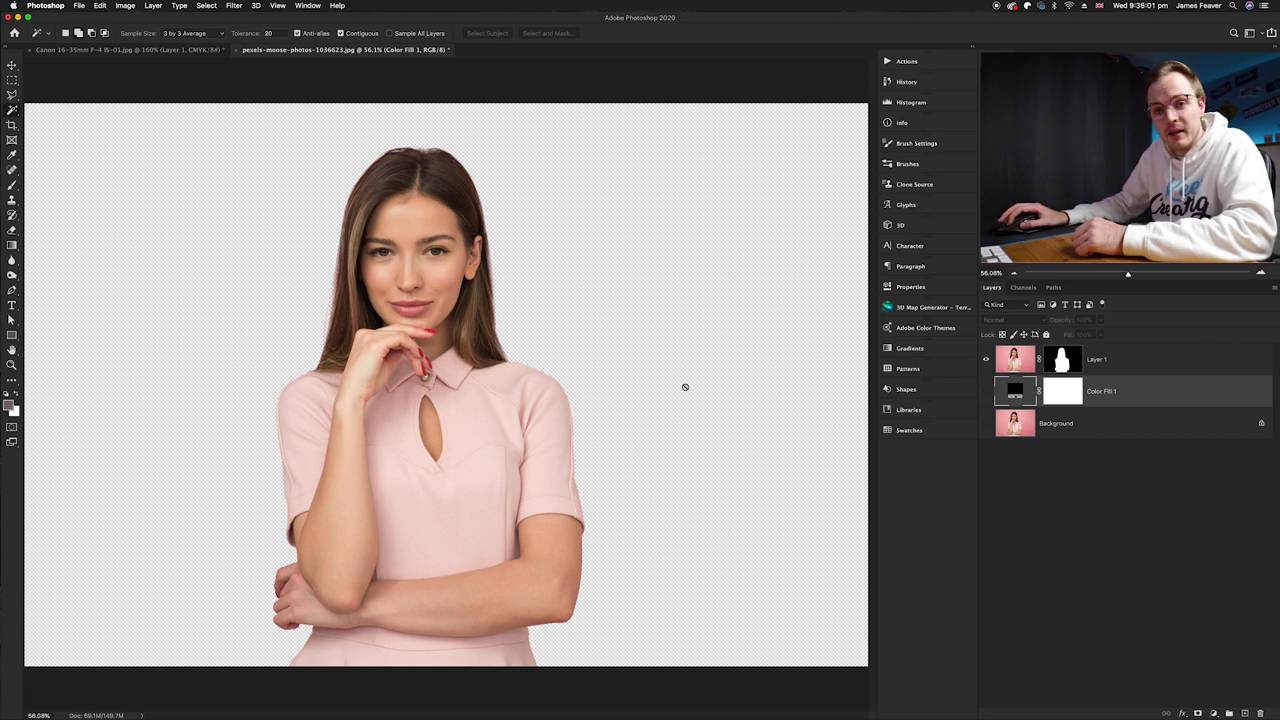
pyautogui.press('v')
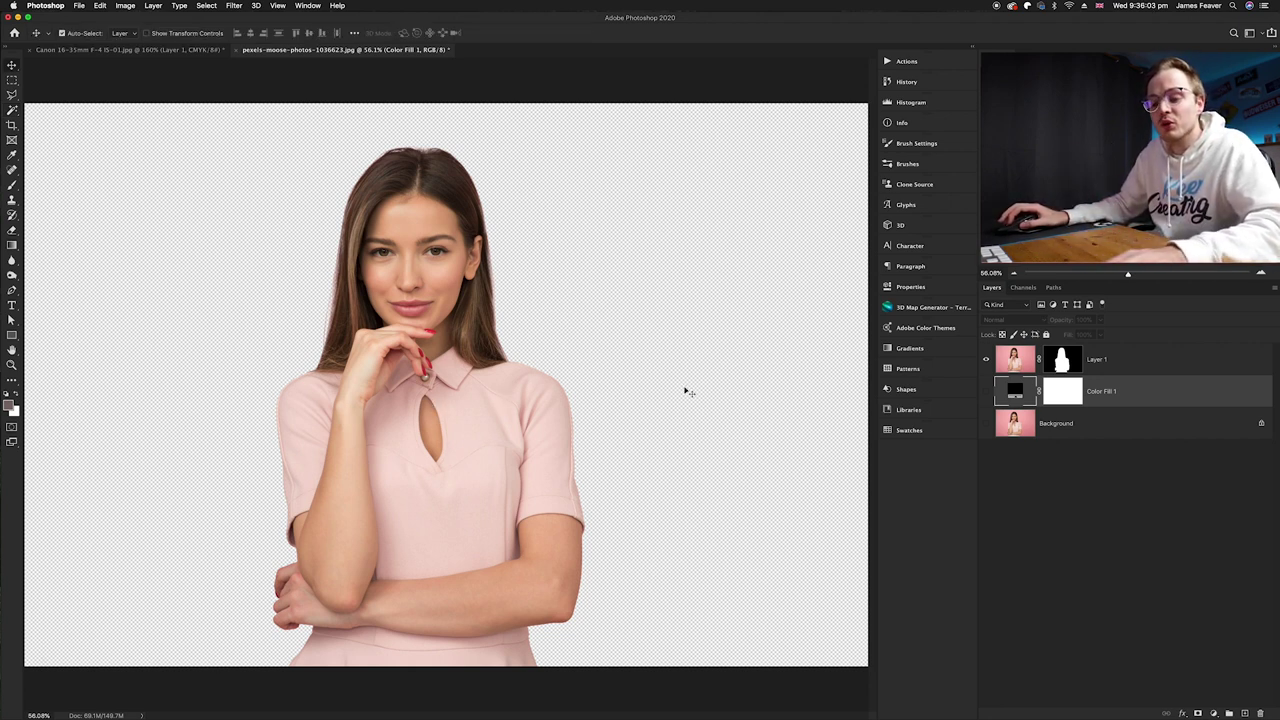
# Open the Save As dialog for the portrait cutout
pyautogui.click(78, 6)
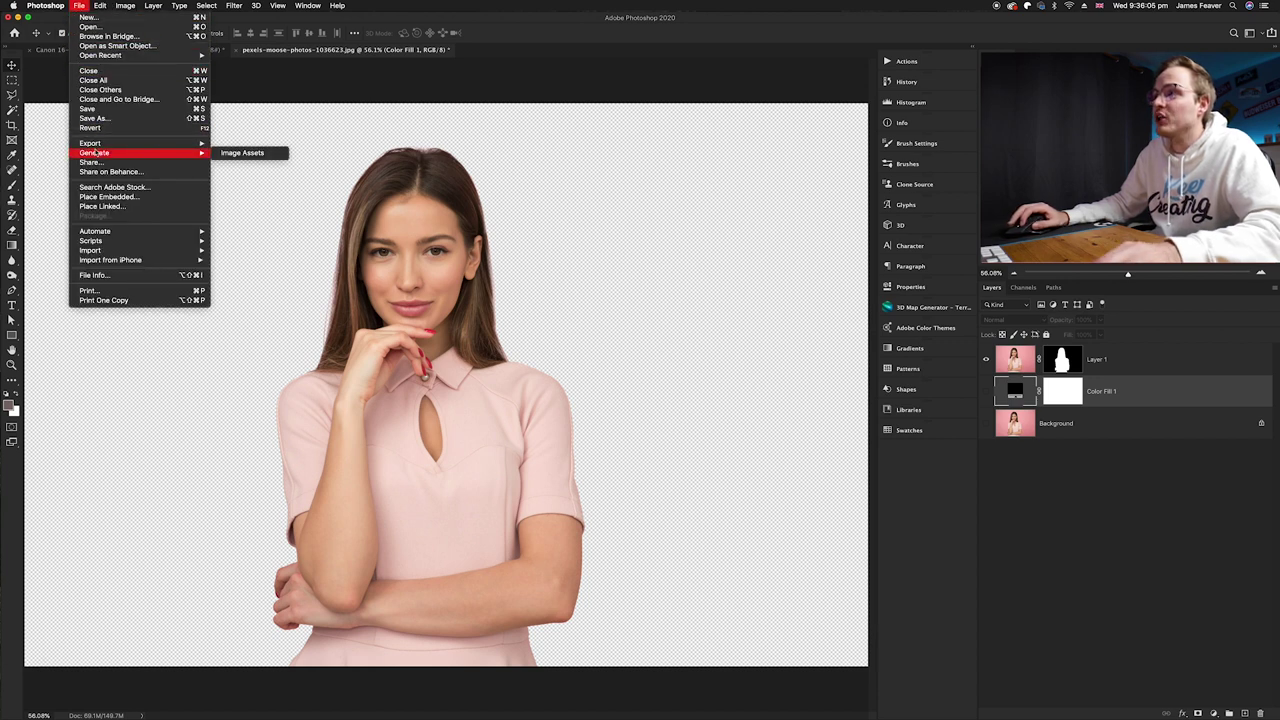
pyautogui.moveTo(92, 145)
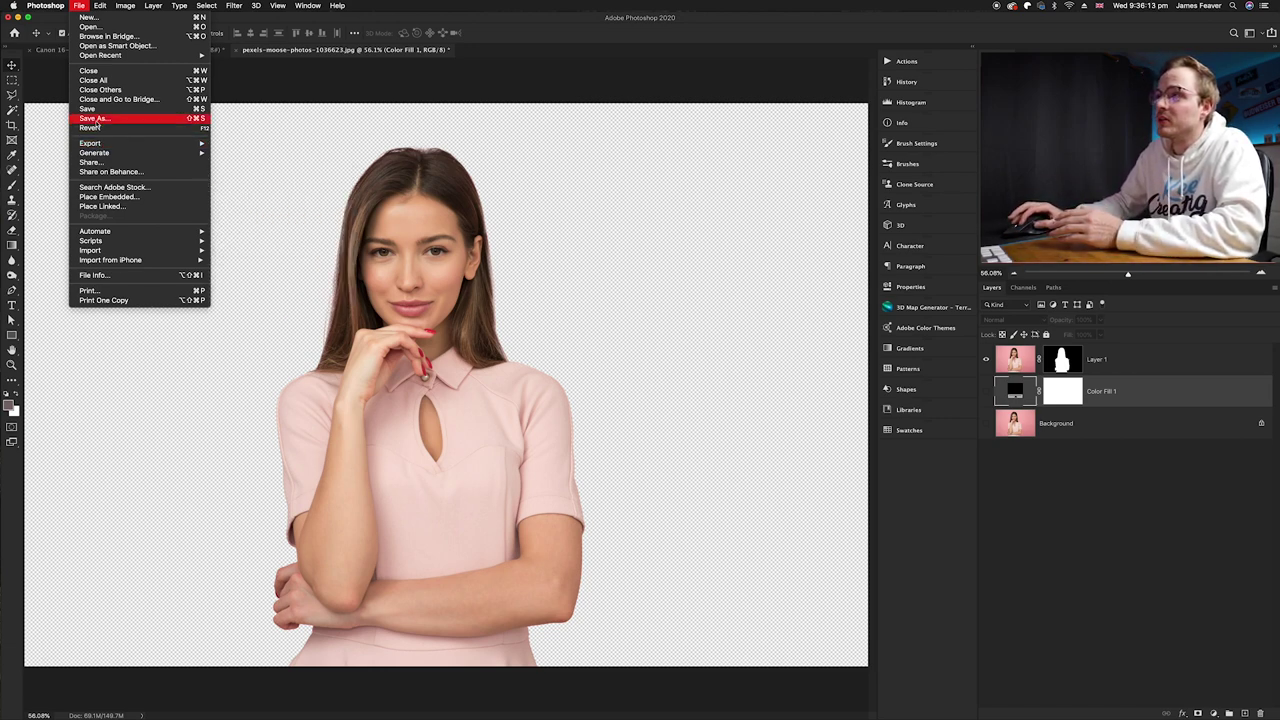
pyautogui.click(94, 118)
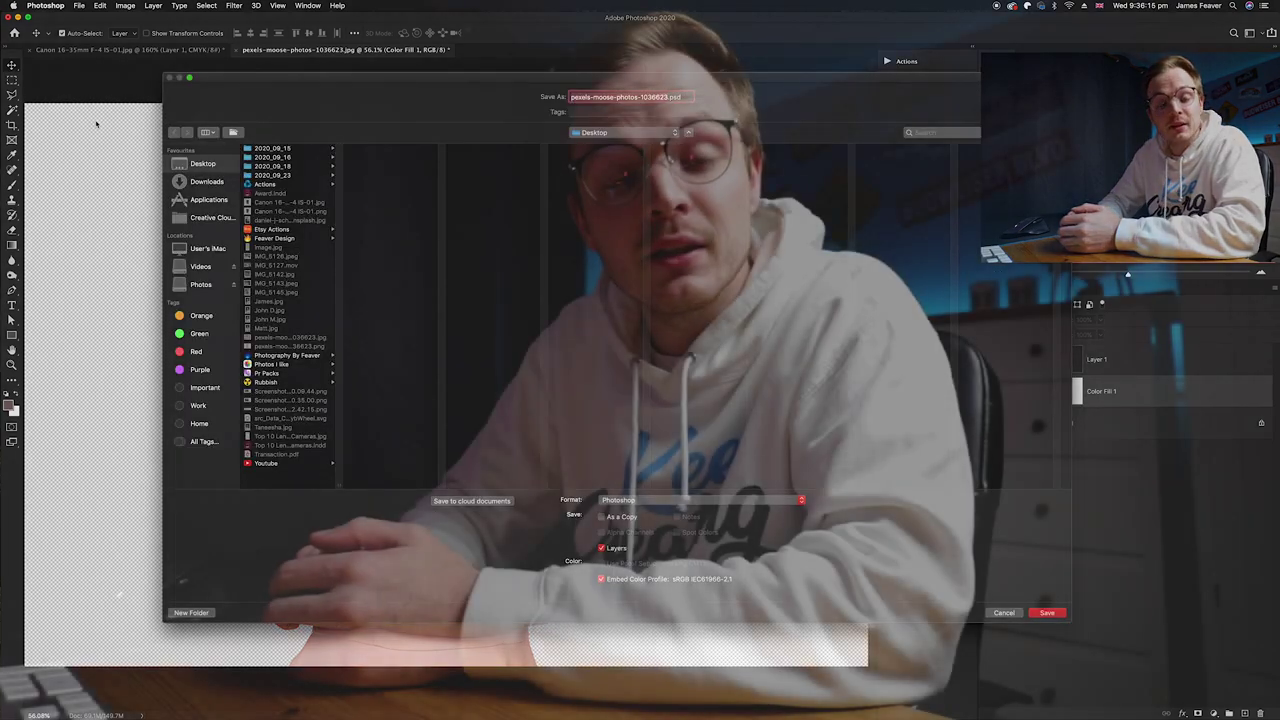